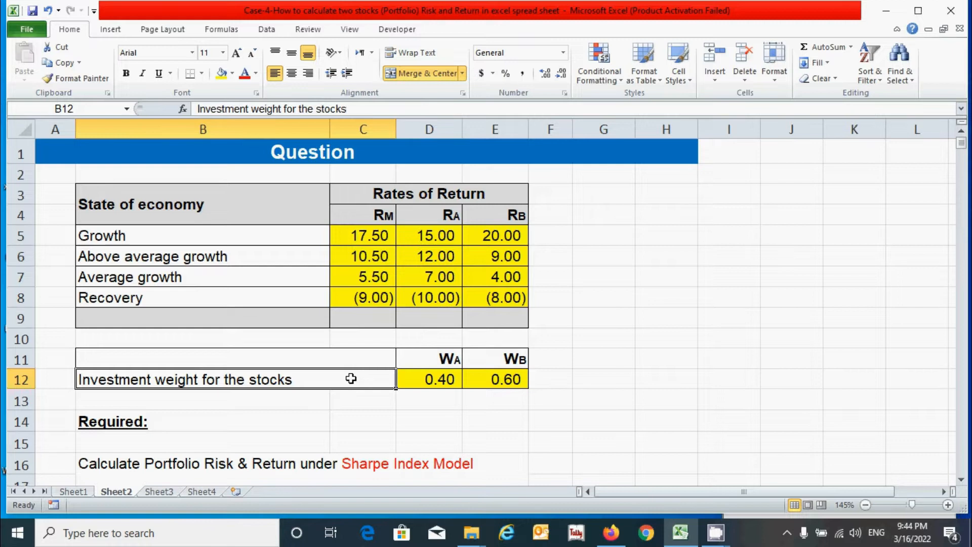
Examine the stock investment weights in the question on Sheet2 and the solution steps, input tables and computation table on Sheet3
{"action": "left_click", "coordinate": [432, 381]}
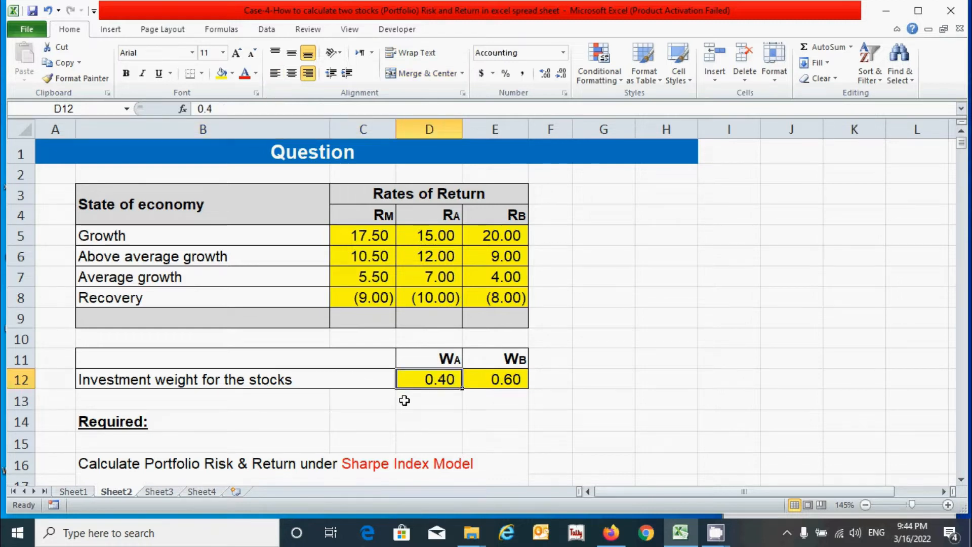
{"action": "left_click", "coordinate": [476, 400]}
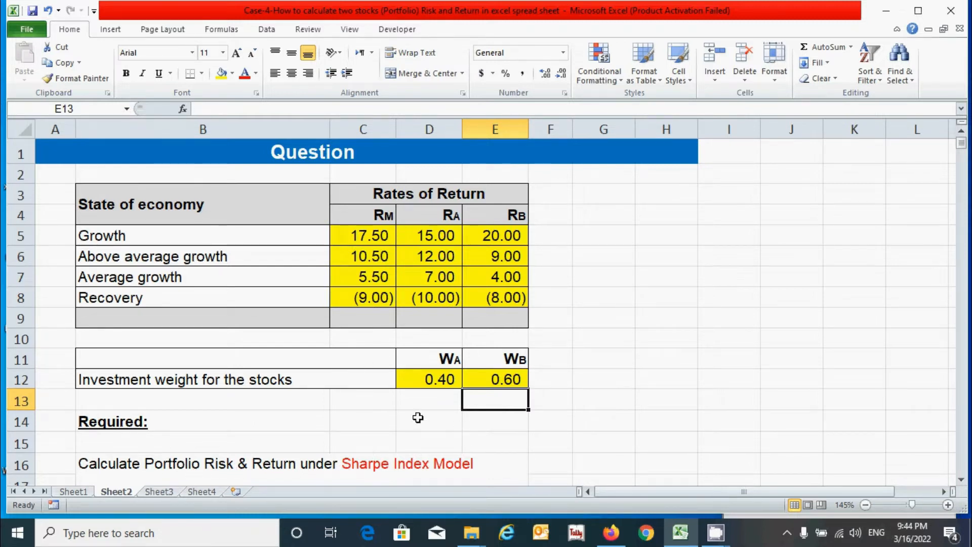
{"action": "key", "text": "ctrl+Page_Down"}
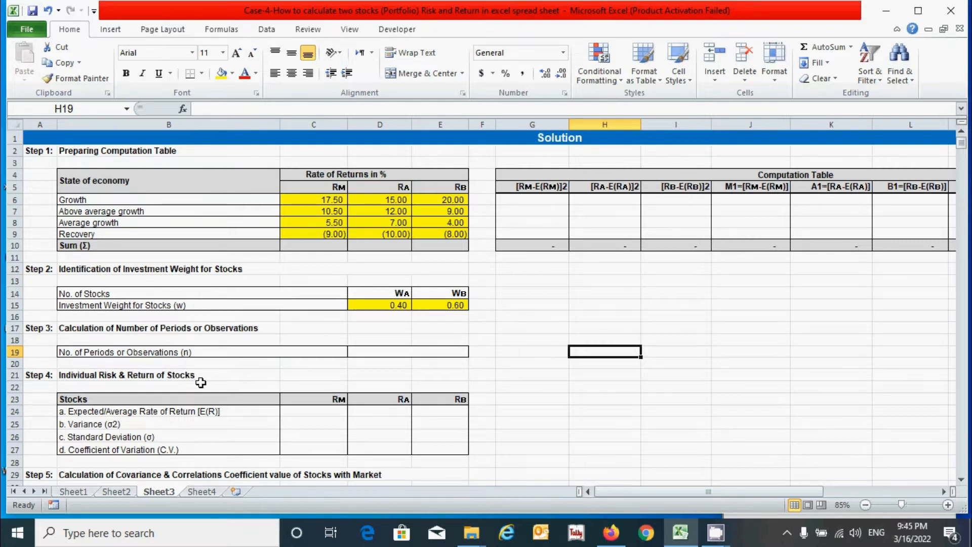
{"action": "scroll", "coordinate": [201, 381], "scroll_direction": "down", "scroll_amount": 3}
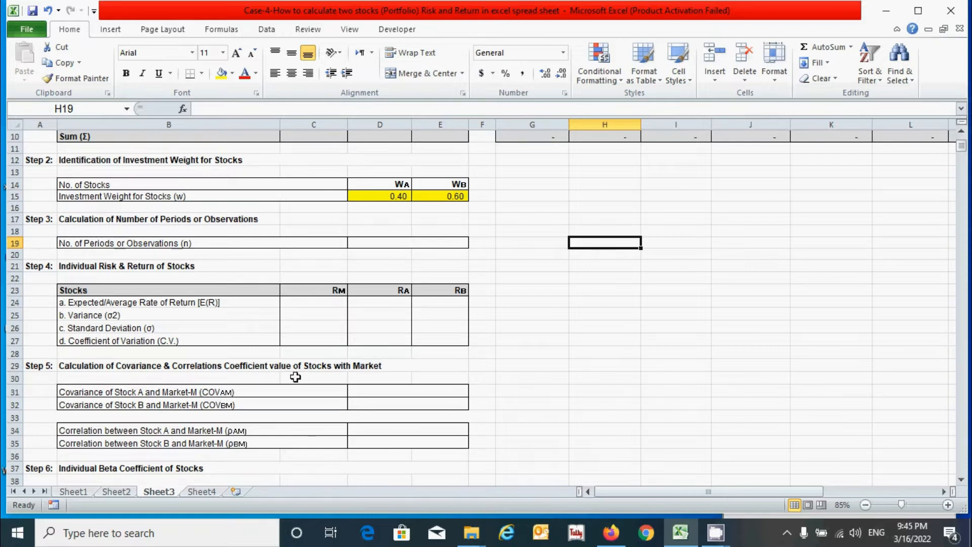
{"action": "scroll", "coordinate": [378, 310], "scroll_direction": "down", "scroll_amount": 6}
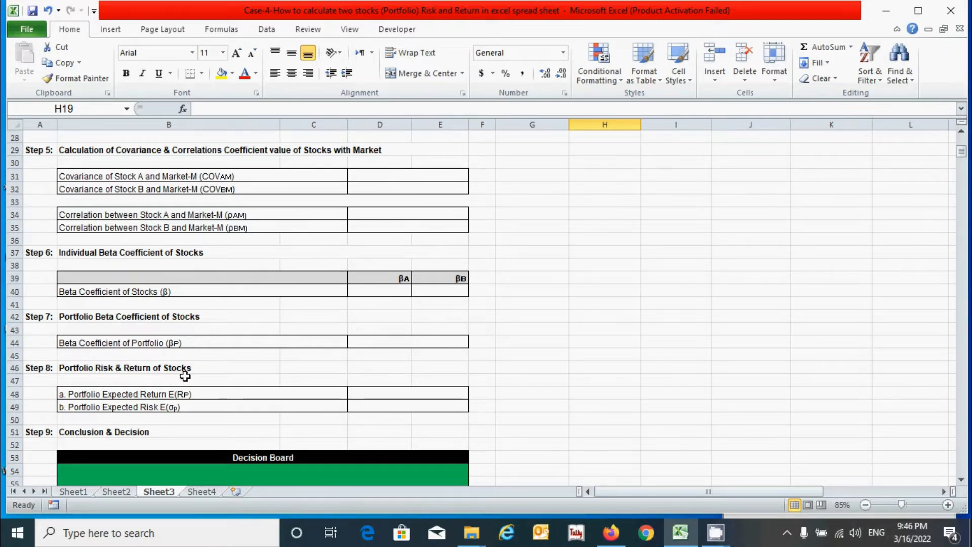
{"action": "scroll", "coordinate": [185, 375], "scroll_direction": "down", "scroll_amount": 2}
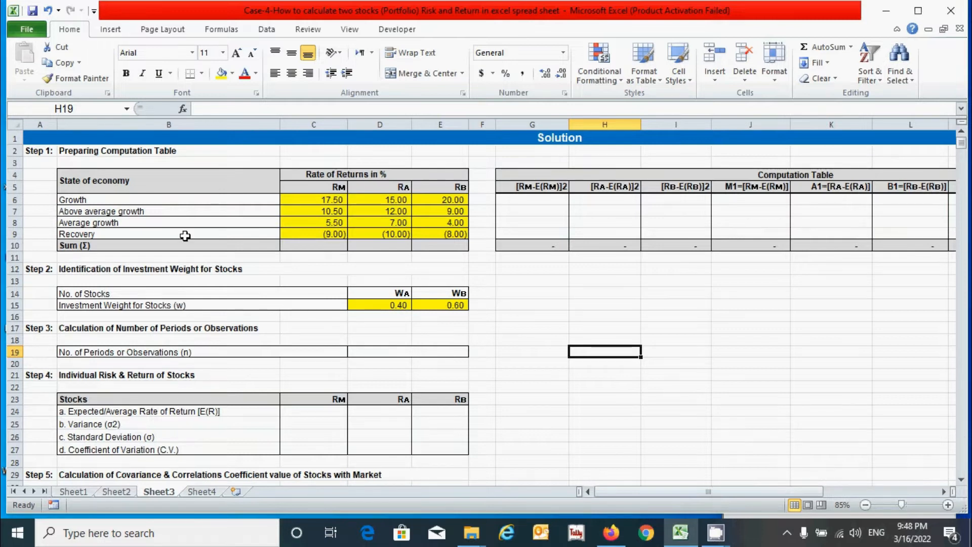
{"action": "left_click_drag", "start_coordinate": [141, 180], "coordinate": [412, 242]}
{"action": "left_click_drag", "start_coordinate": [297, 296], "coordinate": [445, 304]}
{"action": "left_click", "coordinate": [543, 266]}
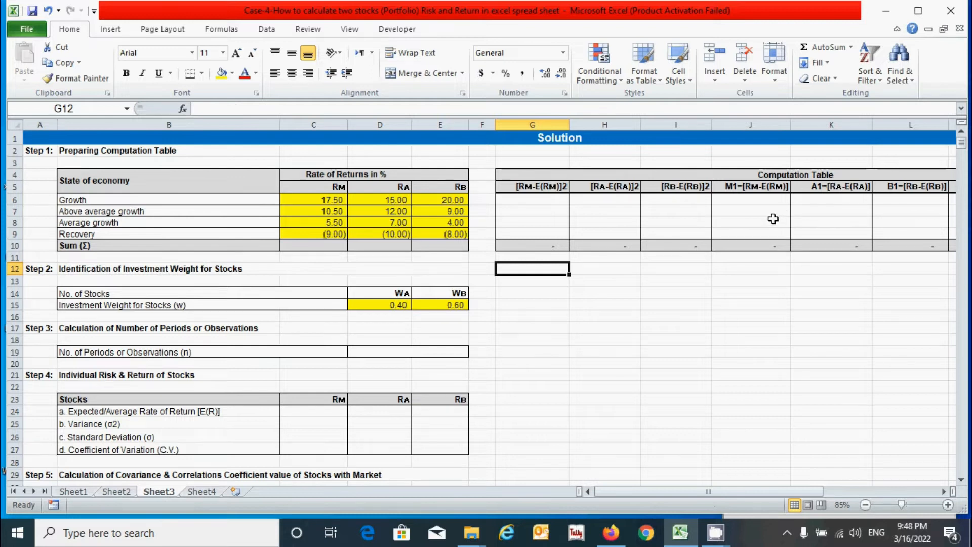
{"action": "left_click", "coordinate": [523, 187]}
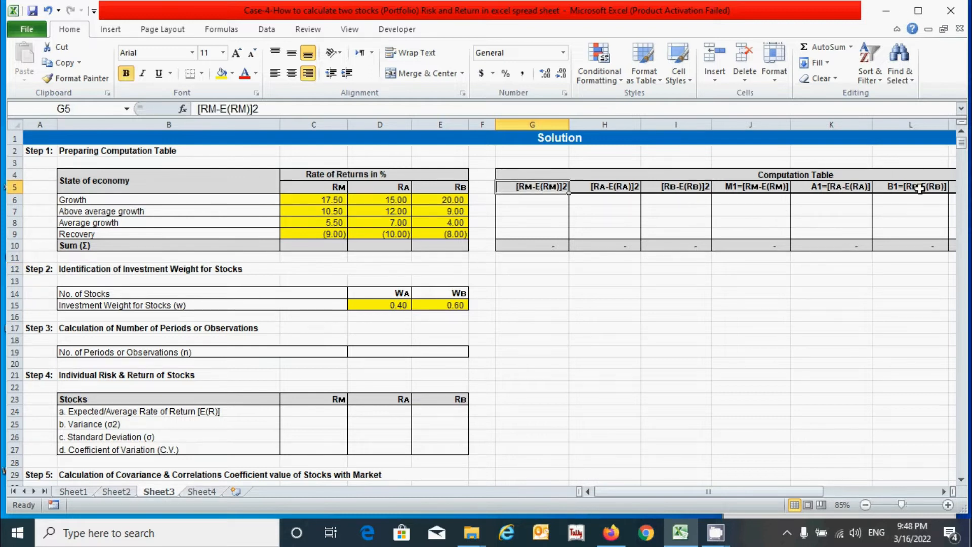
Enter the squared market deviation formula =(C6-$C$24)^2 in cell G6 of the computation table
{"action": "left_click", "coordinate": [553, 202]}
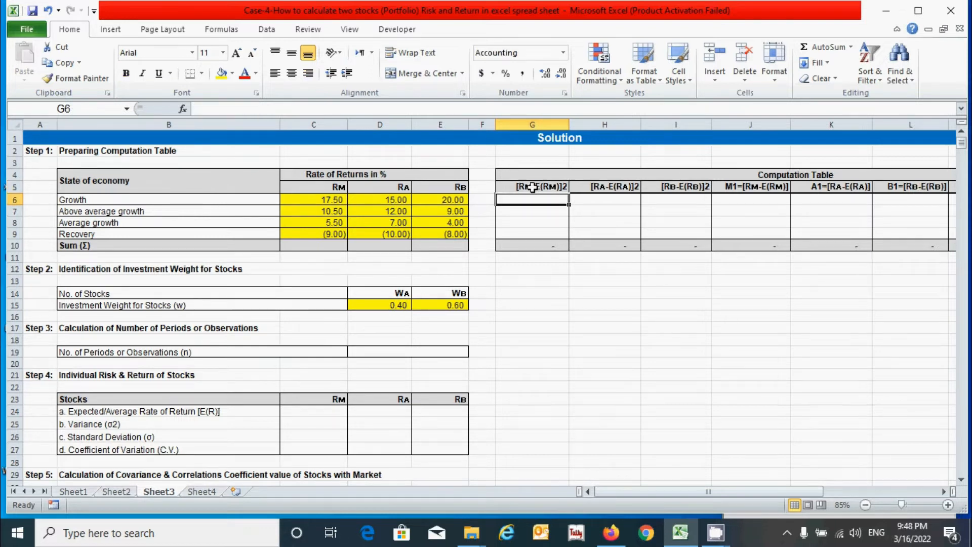
{"action": "scroll", "coordinate": [476, 329], "scroll_direction": "up", "scroll_amount": 5}
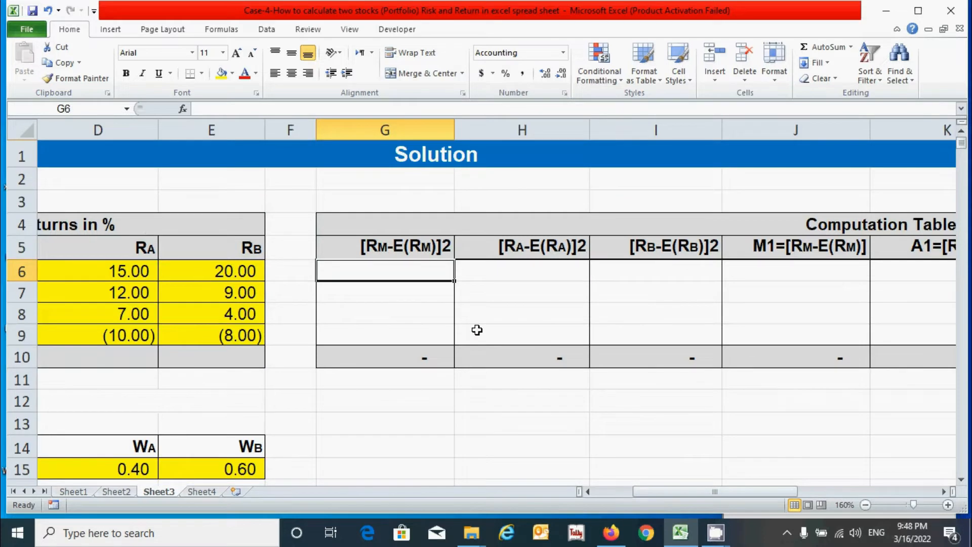
{"action": "type", "text": "=("}
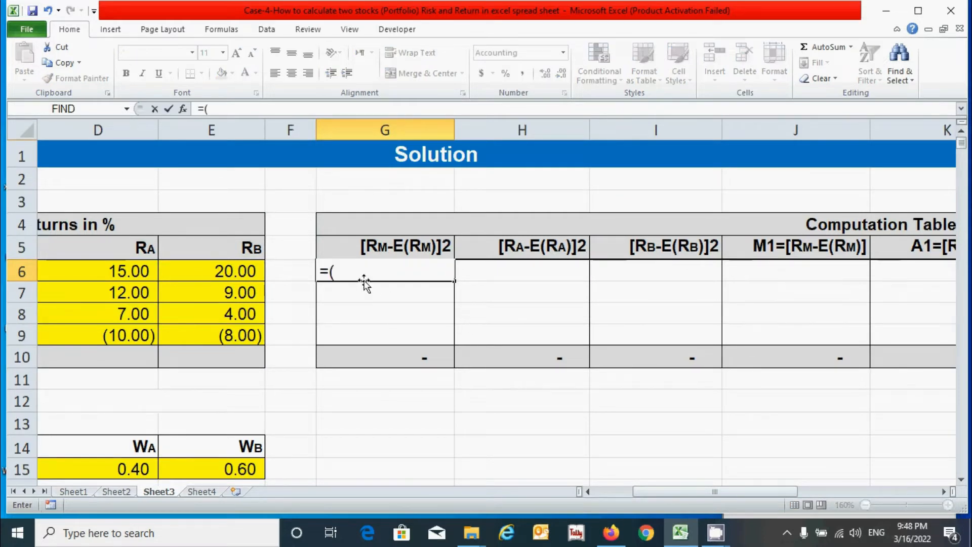
{"action": "scroll", "coordinate": [152, 267], "scroll_direction": "left", "scroll_amount": 3}
{"action": "left_click", "coordinate": [526, 272]}
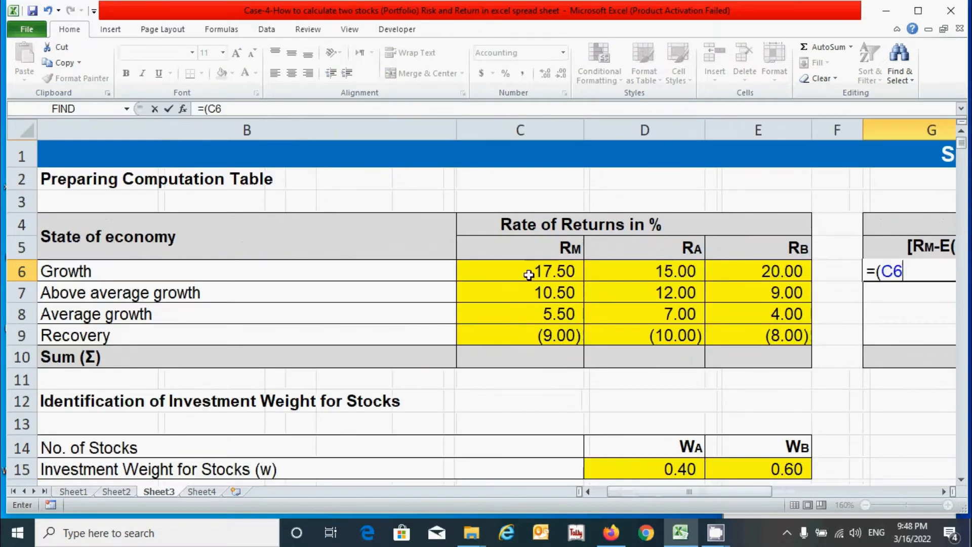
{"action": "type", "text": "-"}
{"action": "scroll", "coordinate": [547, 276], "scroll_direction": "down", "scroll_amount": 2}
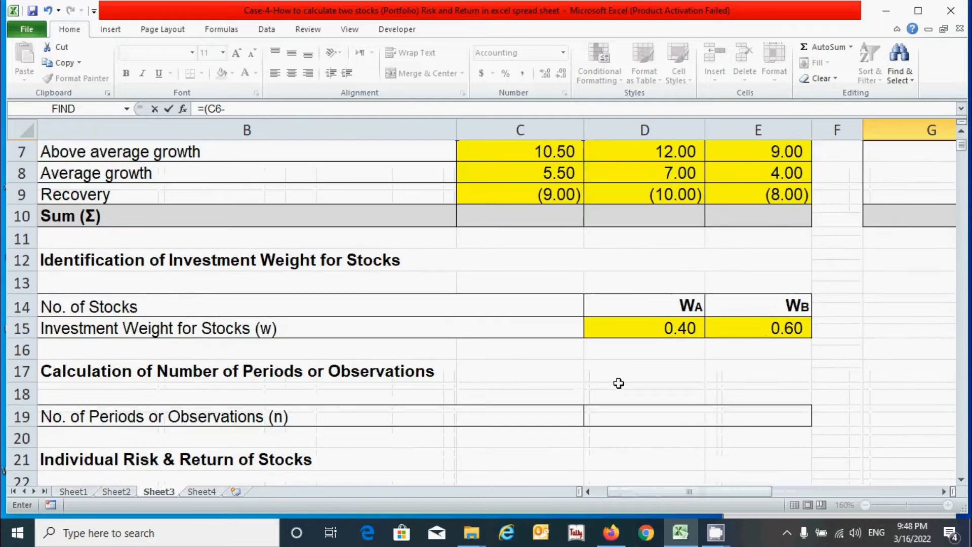
{"action": "scroll", "coordinate": [570, 293], "scroll_direction": "down", "scroll_amount": 4}
{"action": "left_click", "coordinate": [547, 263]}
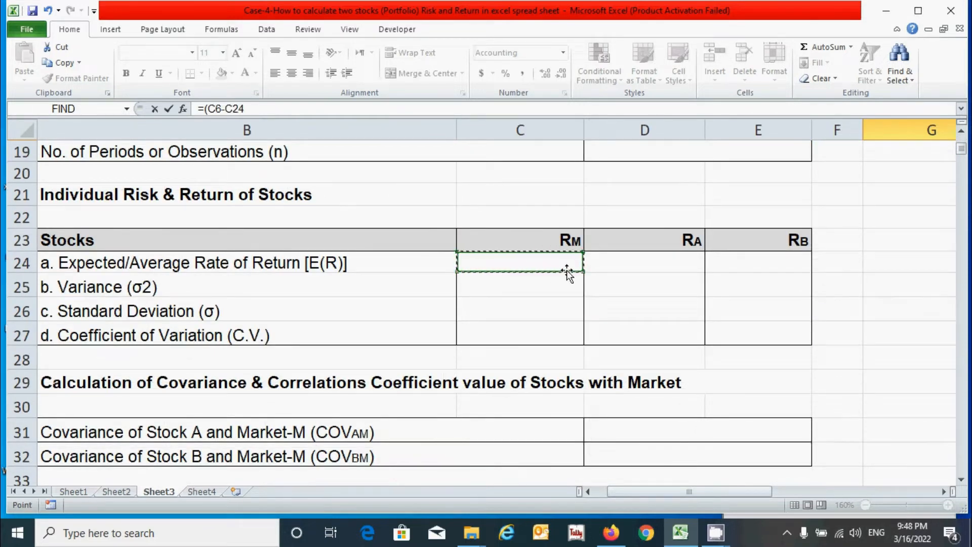
{"action": "key", "text": "F4"}
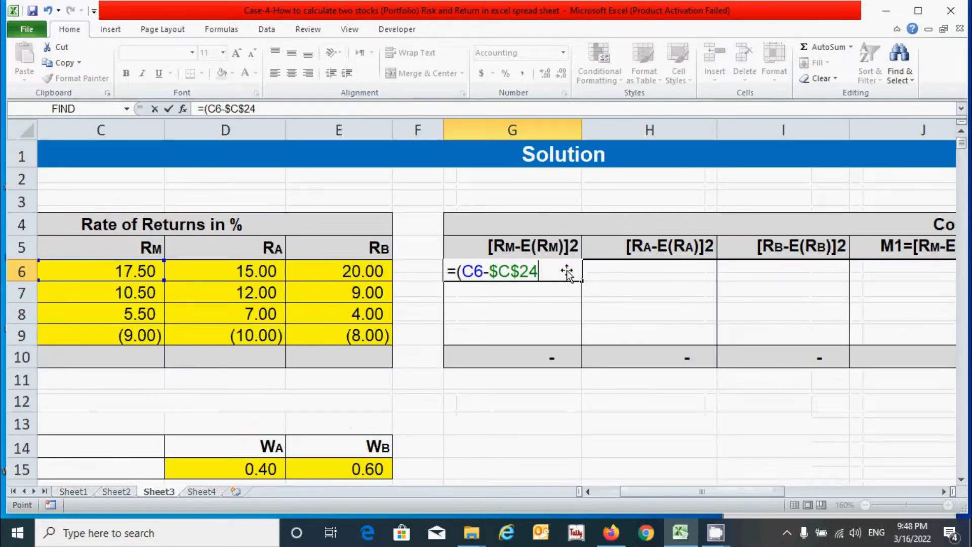
{"action": "type", "text": ")^2"}
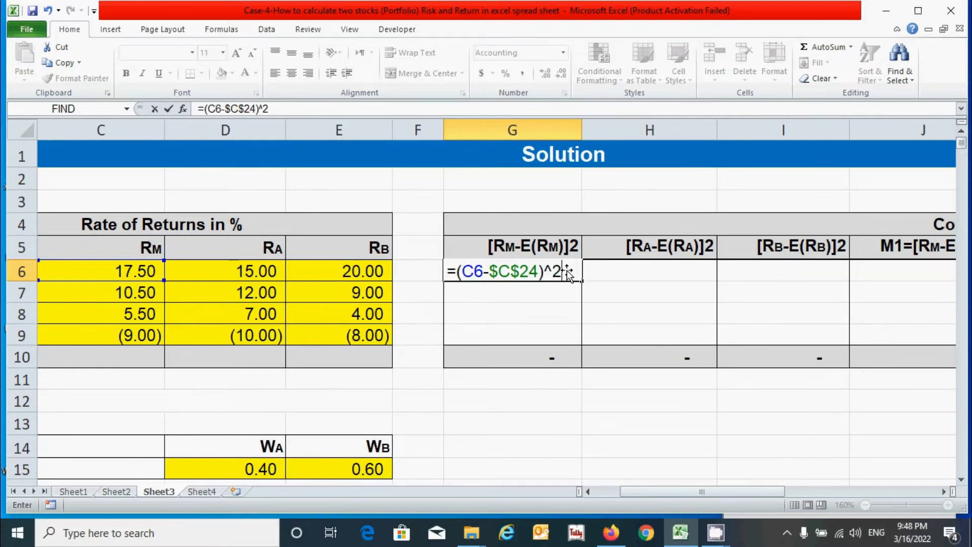
{"action": "key", "text": "Return"}
Fill the squared market deviation formula from G6 down to G9
{"action": "key", "text": "Up"}
{"action": "key", "text": "shift+Down"}
{"action": "key", "text": "shift+Down"}
{"action": "key", "text": "shift+Down"}
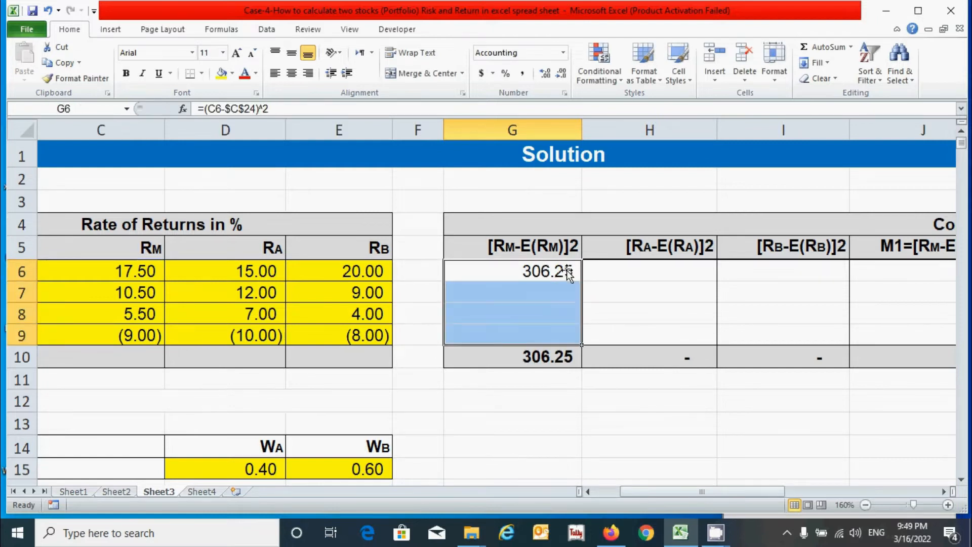
{"action": "key", "text": "ctrl+d"}
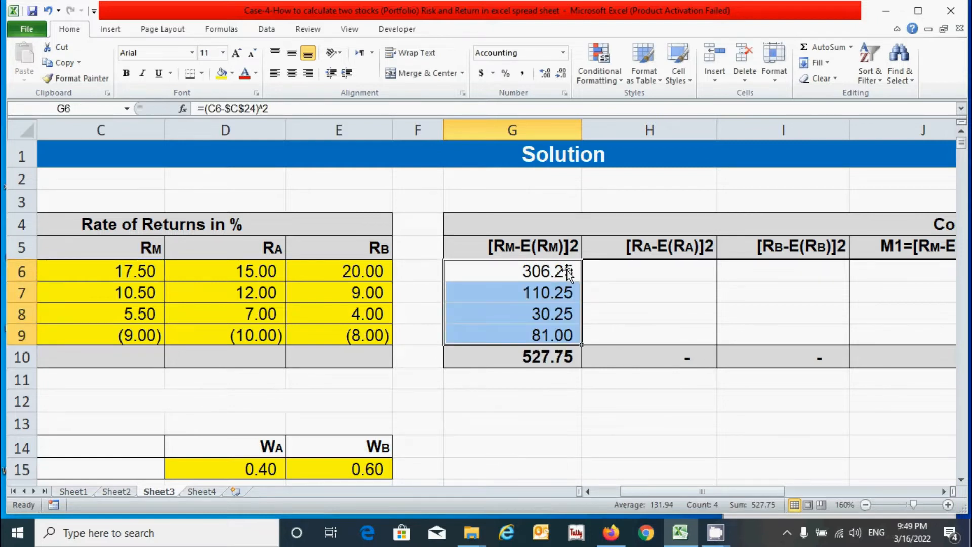
Enter the squared deviation formula for stock A, =(D6-$D$24)^2, in cell H6
{"action": "left_click", "coordinate": [658, 271]}
{"action": "left_click_drag", "start_coordinate": [636, 489], "coordinate": [674, 489]}
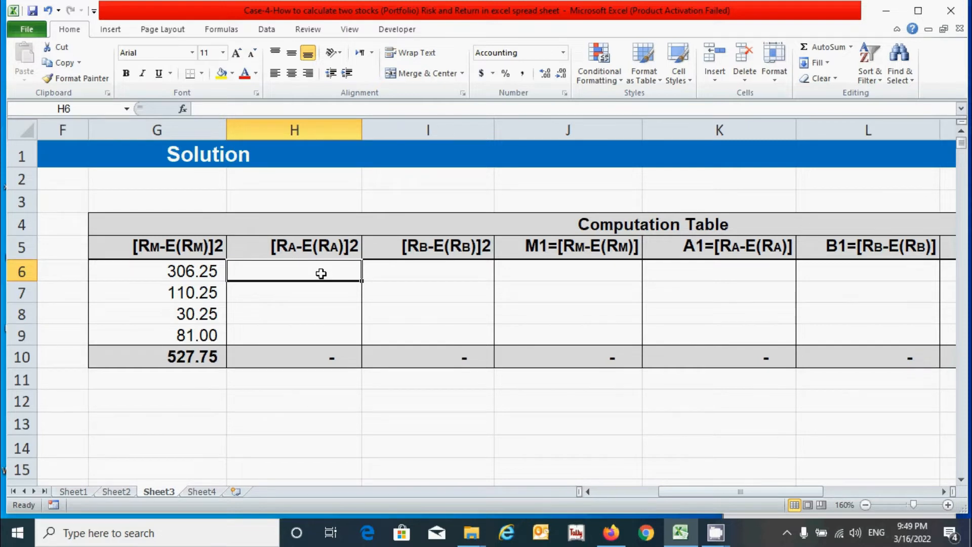
{"action": "type", "text": "=("}
{"action": "left_click_drag", "start_coordinate": [683, 492], "coordinate": [656, 496]}
{"action": "left_click", "coordinate": [114, 269]}
{"action": "type", "text": "-"}
{"action": "scroll", "coordinate": [125, 469], "scroll_direction": "down", "scroll_amount": 3}
{"action": "left_click", "coordinate": [124, 469]}
{"action": "key", "text": "F4"}
{"action": "type", "text": ")^2"}
{"action": "key", "text": "Return"}
Fill stock A's squared deviation formula from H6 down to H9
{"action": "key", "text": "Up"}
{"action": "key", "text": "shift+Down"}
{"action": "key", "text": "shift+Down"}
{"action": "key", "text": "shift+Down"}
{"action": "key", "text": "ctrl+d"}
Enter the squared deviation formula for stock B, =(E6-$E$24)^2, in cell I6
{"action": "key", "text": "Right"}
{"action": "type", "text": "=("}
{"action": "left_click", "coordinate": [195, 271]}
{"action": "type", "text": "-"}
{"action": "scroll", "coordinate": [195, 272], "scroll_direction": "down", "scroll_amount": 3}
{"action": "left_click", "coordinate": [212, 469]}
{"action": "key", "text": "F4"}
{"action": "type", "text": ")^2"}
{"action": "key", "text": "Return"}
Fill stock B's squared deviation formula from I6 down to I9
{"action": "key", "text": "Up"}
{"action": "key", "text": "shift+Down"}
{"action": "key", "text": "shift+Down"}
{"action": "key", "text": "shift+Down"}
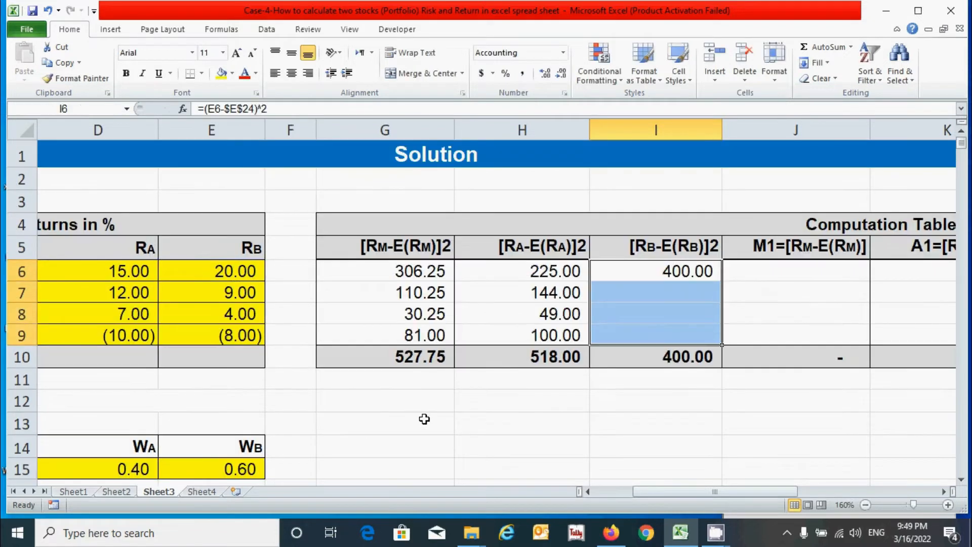
{"action": "key", "text": "ctrl+d"}
Enter the market deviation M1 formula =(C6-C$24) in cell J6, locking only the row of the average return reference
{"action": "key", "text": "Right"}
{"action": "type", "text": "=("}
{"action": "left_click_drag", "start_coordinate": [671, 491], "coordinate": [603, 489]}
{"action": "left_click", "coordinate": [621, 270]}
{"action": "type", "text": "-"}
{"action": "scroll", "coordinate": [653, 299], "scroll_direction": "down", "scroll_amount": 4}
{"action": "left_click", "coordinate": [610, 395]}
{"action": "key", "text": "F4"}
{"action": "type", "text": ")"}
{"action": "double_click", "coordinate": [237, 109]}
{"action": "key", "text": "F4"}
{"action": "key", "text": "Return"}
Fill the deviation formula from J6 across to L6 and down to row 9 for the M1, A1 and B1 columns
{"action": "key", "text": "Up"}
{"action": "key", "text": "shift+Right"}
{"action": "key", "text": "shift+Right"}
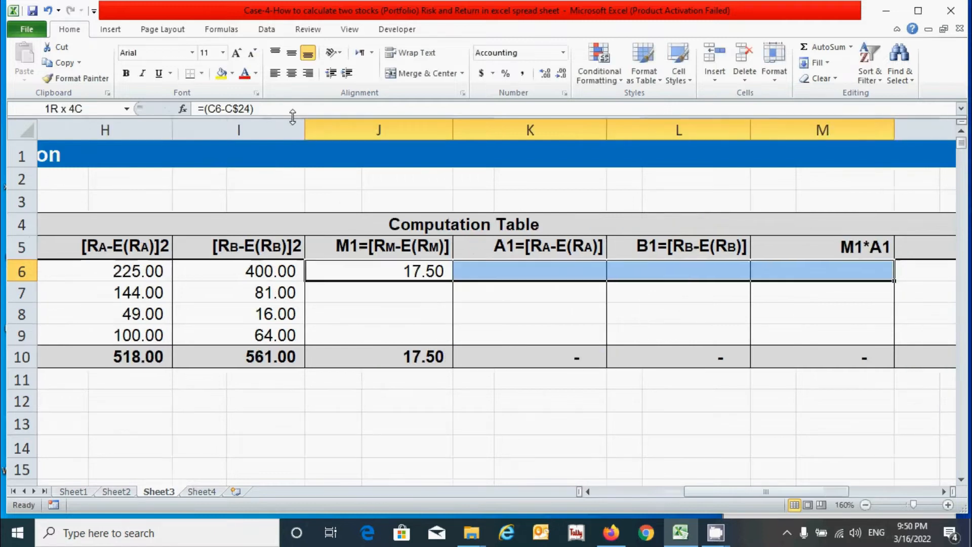
{"action": "key", "text": "ctrl+r"}
{"action": "key", "text": "shift+Down"}
{"action": "key", "text": "shift+Down"}
{"action": "key", "text": "shift+Down"}
{"action": "key", "text": "ctrl+d"}
{"action": "key", "text": "Down"}
{"action": "key", "text": "Up"}
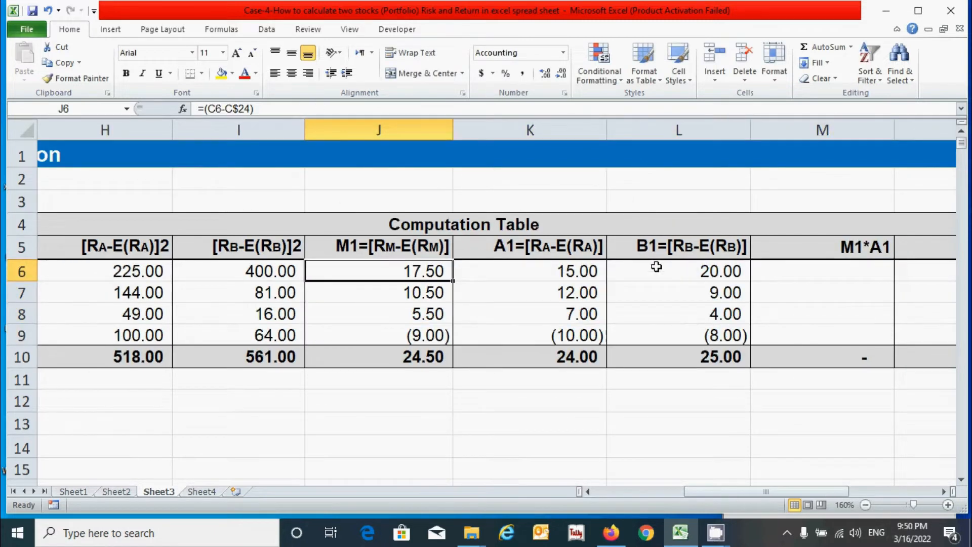
Calculate M1*A1 in cell M6 as =J6*K6 and fill the formula down to M9
{"action": "scroll", "coordinate": [657, 267], "scroll_direction": "down", "scroll_amount": 1}
{"action": "left_click", "coordinate": [816, 223]}
{"action": "type", "text": "="}
{"action": "left_click", "coordinate": [428, 223]}
{"action": "type", "text": "*"}
{"action": "left_click", "coordinate": [505, 221]}
{"action": "key", "text": "Return"}
{"action": "key", "text": "Up"}
{"action": "left_click_drag", "start_coordinate": [895, 232], "coordinate": [895, 286]}
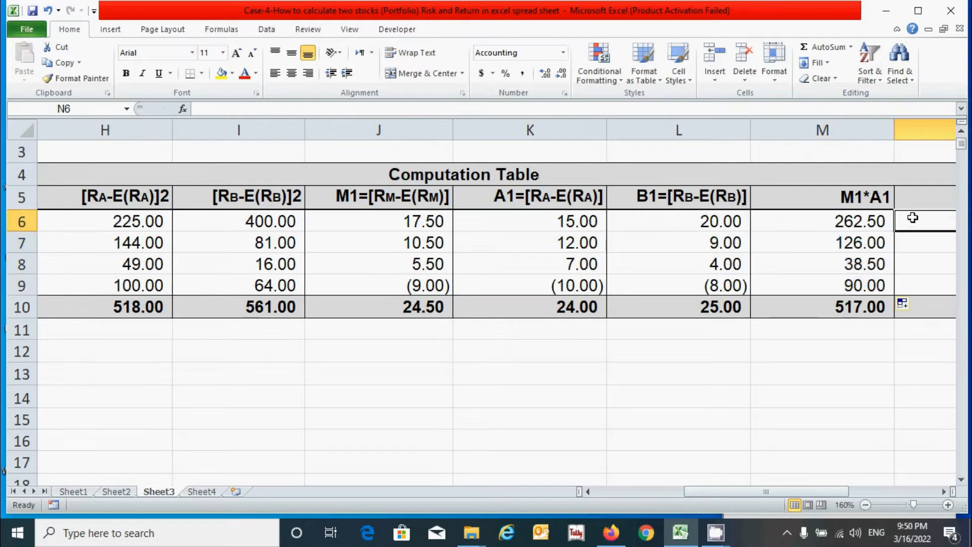
Calculate M1*B1 in cell N6 as =J6*L6 and fill the formula down to N9
{"action": "type", "text": "="}
{"action": "left_click", "coordinate": [232, 218]}
{"action": "type", "text": "*"}
{"action": "left_click", "coordinate": [542, 219]}
{"action": "key", "text": "Return"}
{"action": "left_click", "coordinate": [814, 223]}
{"action": "left_click_drag", "start_coordinate": [895, 231], "coordinate": [884, 293]}
{"action": "left_click", "coordinate": [849, 325]}
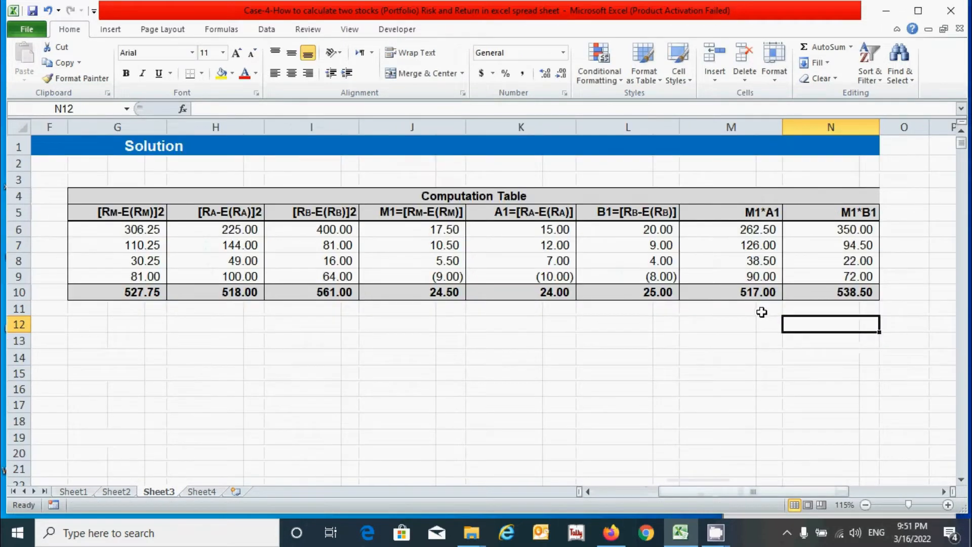
Count the number of observations in cell D19 with =COUNTA($B$6:$B$9)
{"action": "left_click_drag", "start_coordinate": [755, 490], "coordinate": [553, 474]}
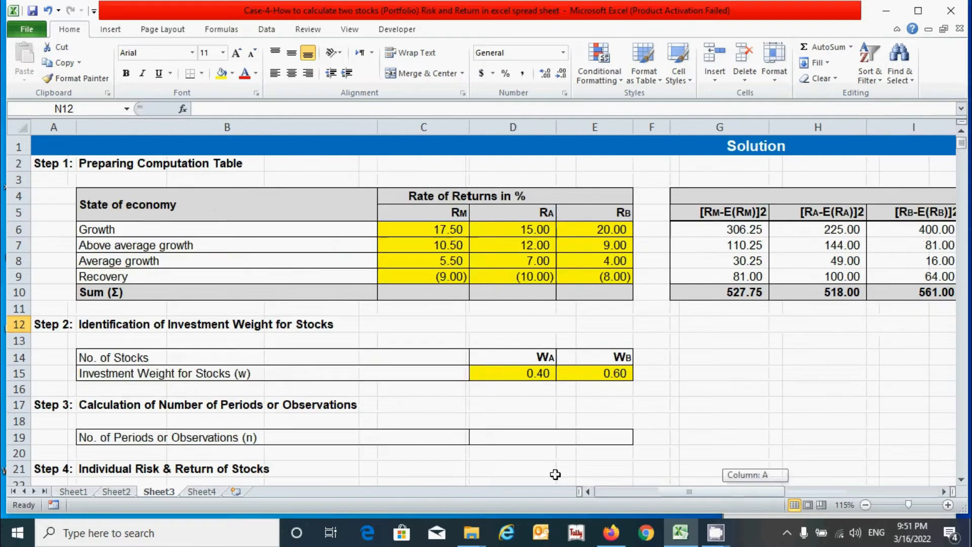
{"action": "left_click", "coordinate": [513, 436]}
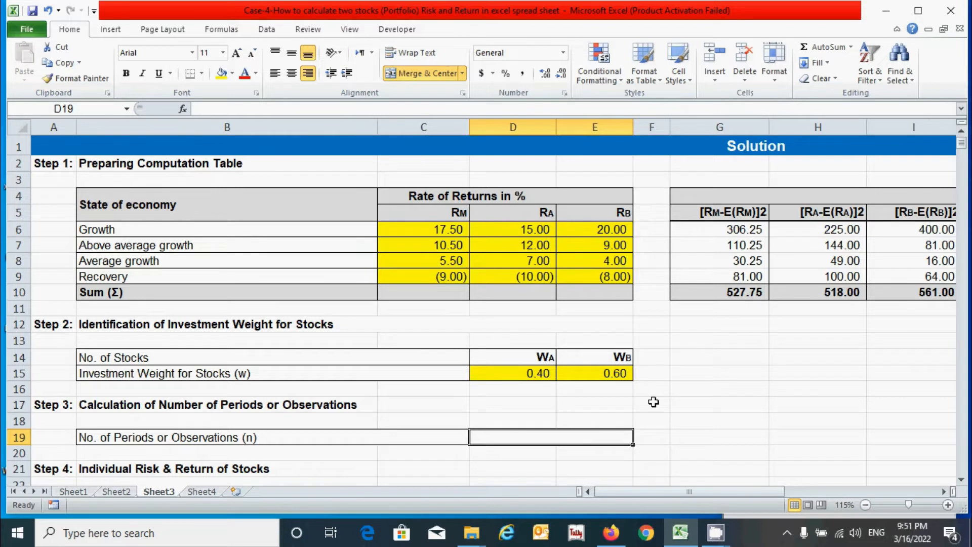
{"action": "type", "text": "=C"}
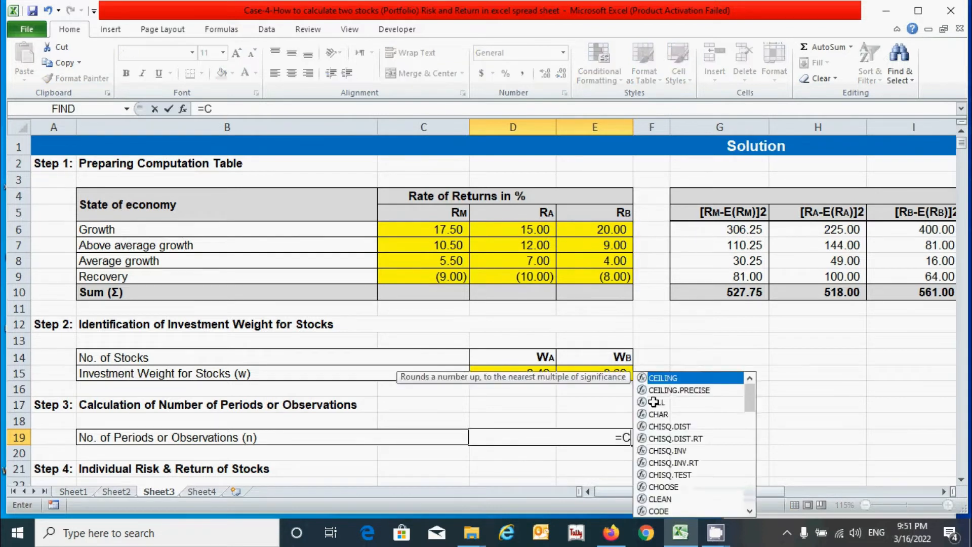
{"action": "type", "text": "OUNTA("}
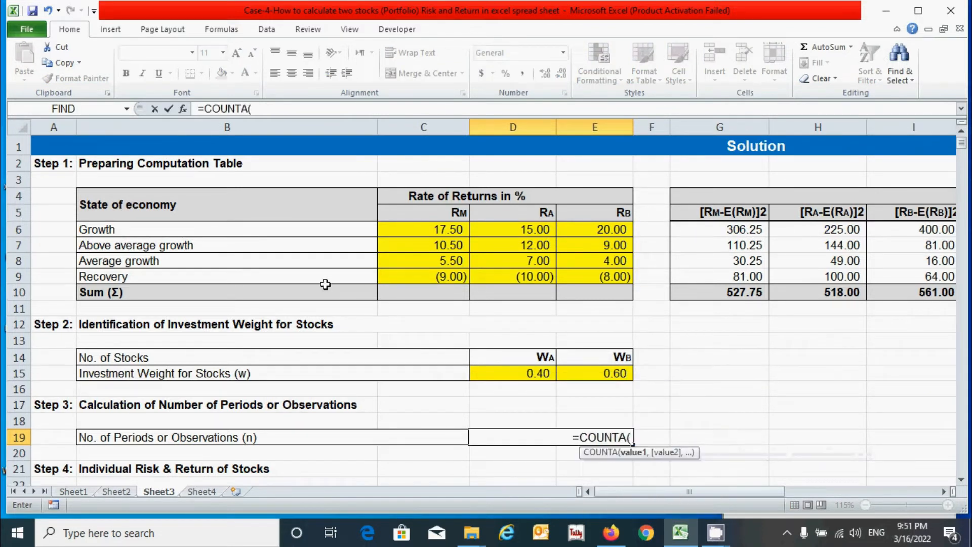
{"action": "left_click", "coordinate": [285, 230]}
{"action": "left_click_drag", "start_coordinate": [285, 230], "coordinate": [287, 275]}
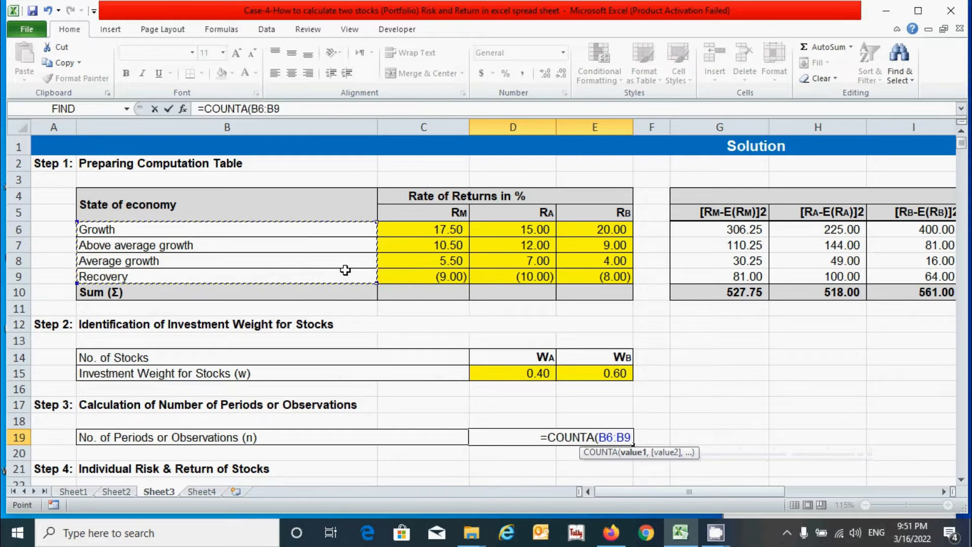
{"action": "key", "text": "F4"}
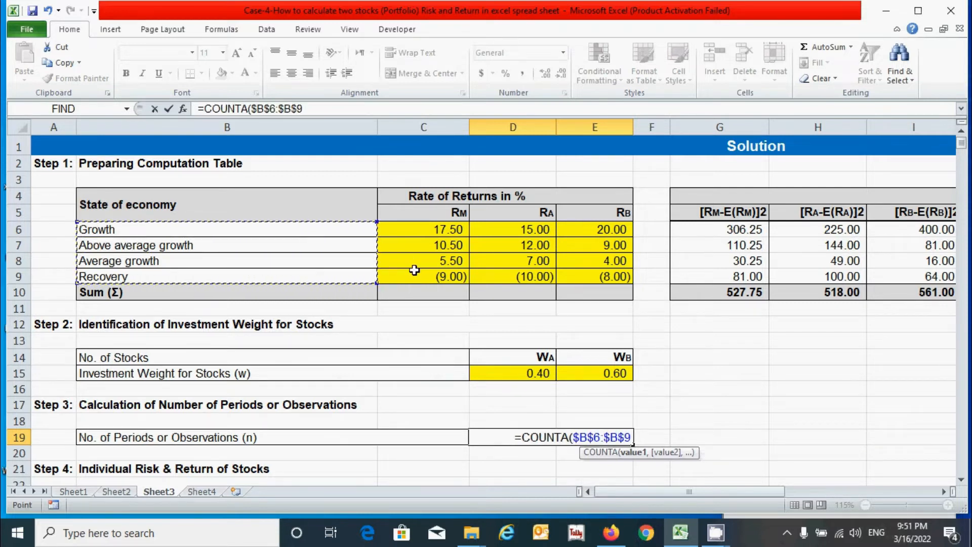
{"action": "type", "text": ")"}
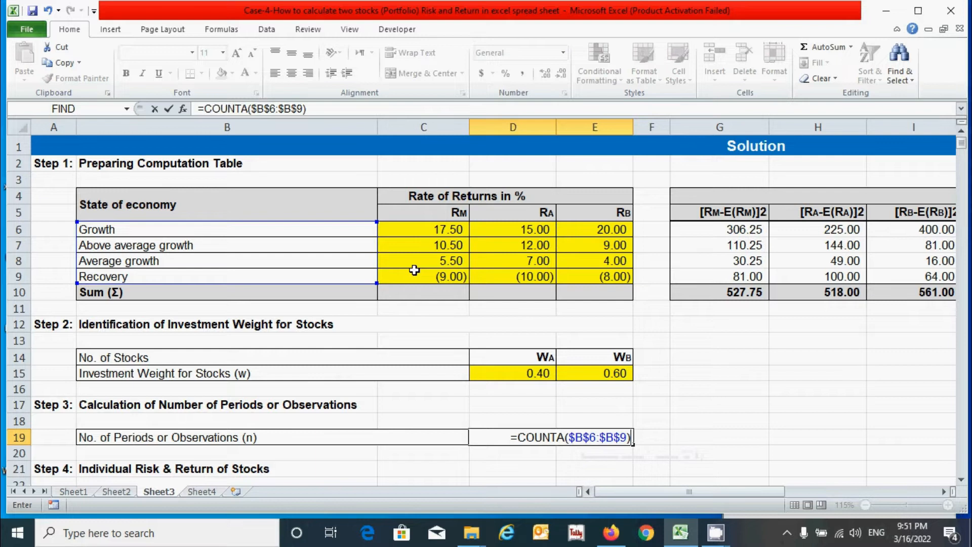
{"action": "key", "text": "Return"}
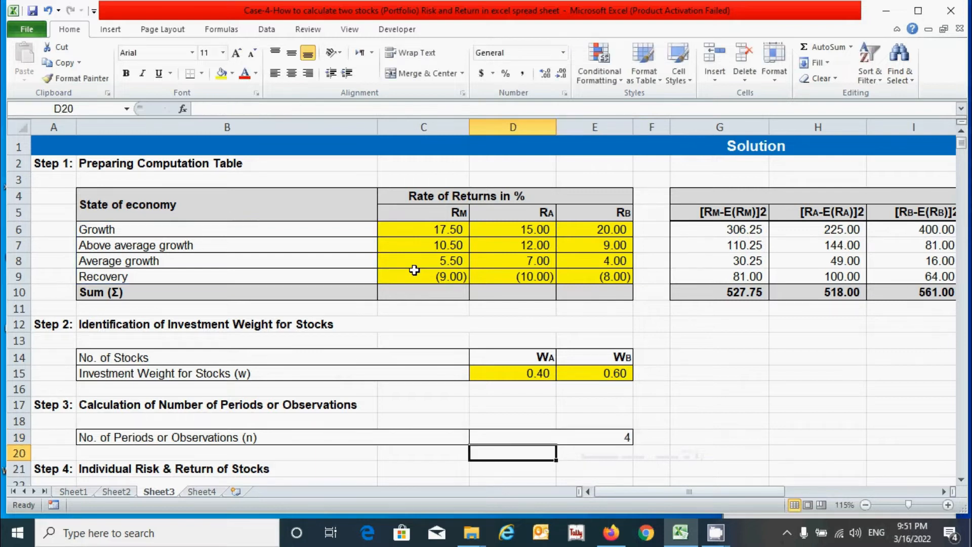
{"action": "scroll", "coordinate": [435, 283], "scroll_direction": "down", "scroll_amount": 3}
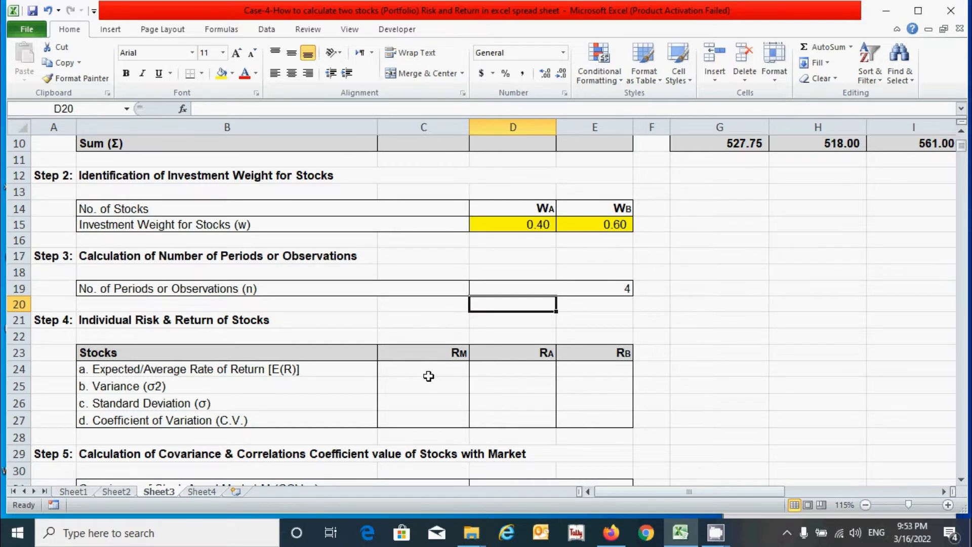
{"action": "scroll", "coordinate": [429, 375], "scroll_direction": "up", "scroll_amount": 1}
{"action": "scroll", "coordinate": [437, 320], "scroll_direction": "up", "scroll_amount": 2}
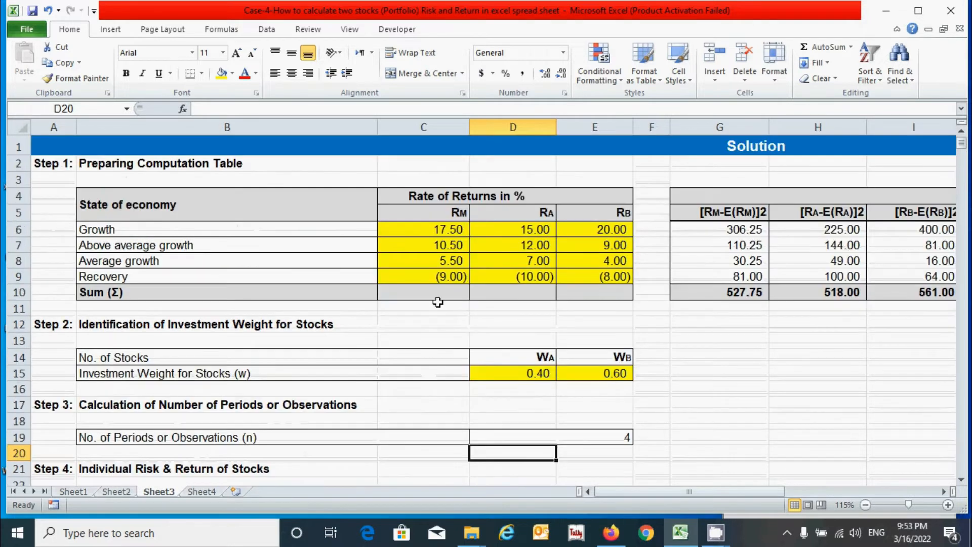
{"action": "scroll", "coordinate": [438, 320], "scroll_direction": "down", "scroll_amount": 1}
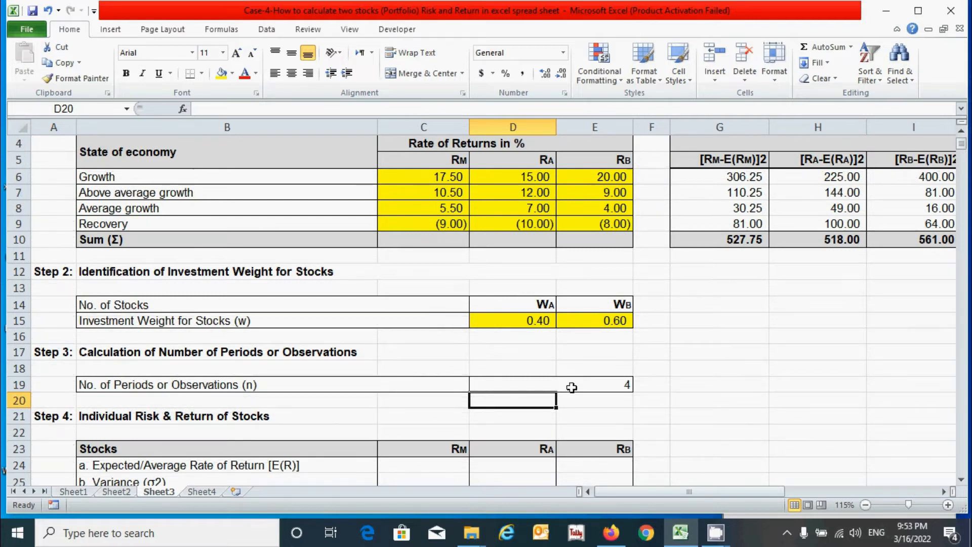
Calculate the expected rate of return in C24 as =SUM(C6:C9)/$D$19 and fill the formula across to E24
{"action": "scroll", "coordinate": [476, 405], "scroll_direction": "down", "scroll_amount": 1}
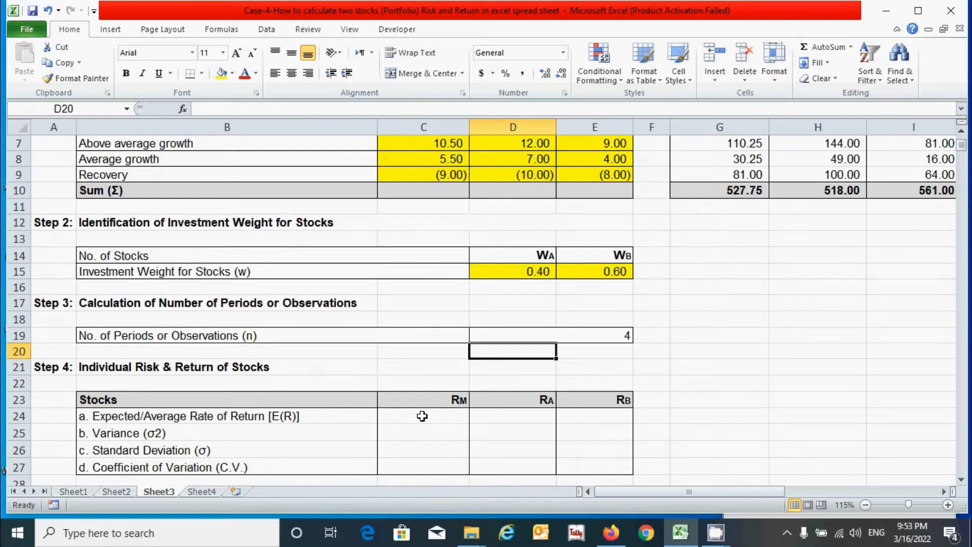
{"action": "left_click", "coordinate": [423, 416]}
{"action": "type", "text": "="}
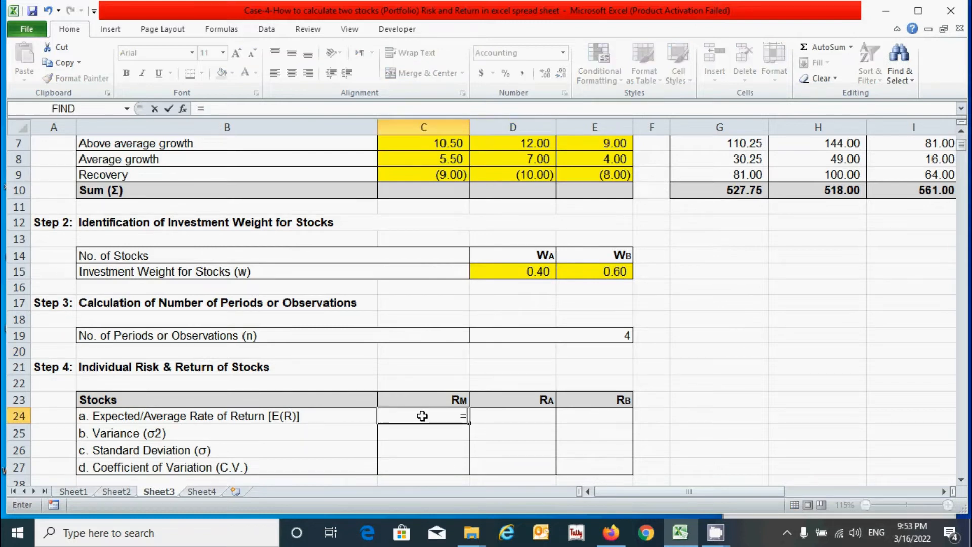
{"action": "type", "text": "sum"}
{"action": "key", "text": "Tab"}
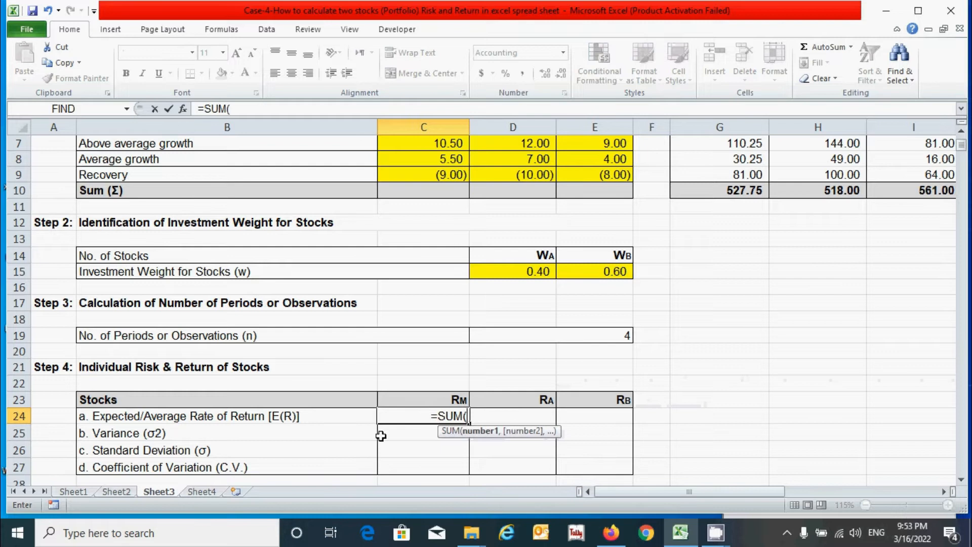
{"action": "scroll", "coordinate": [449, 333], "scroll_direction": "up", "scroll_amount": 2}
{"action": "left_click_drag", "start_coordinate": [446, 230], "coordinate": [448, 277]}
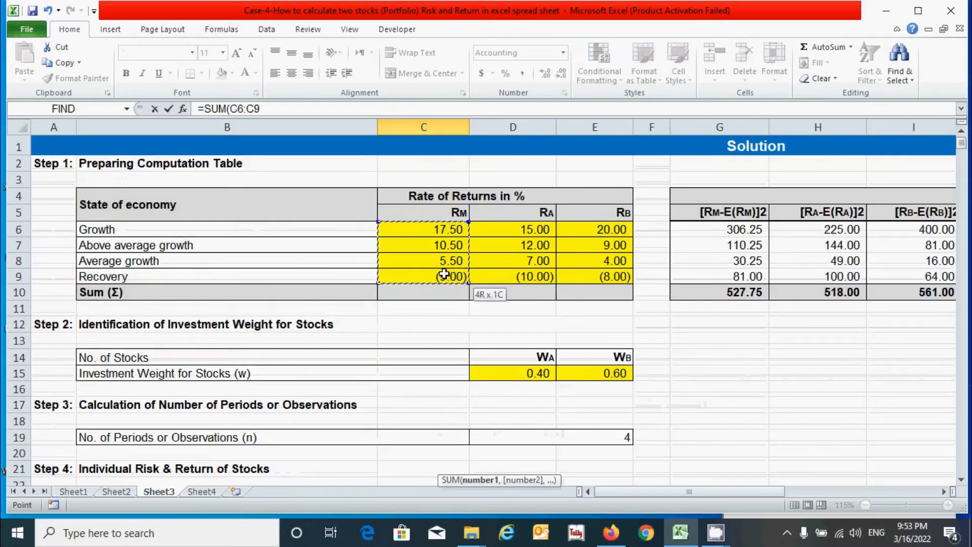
{"action": "type", "text": ")"}
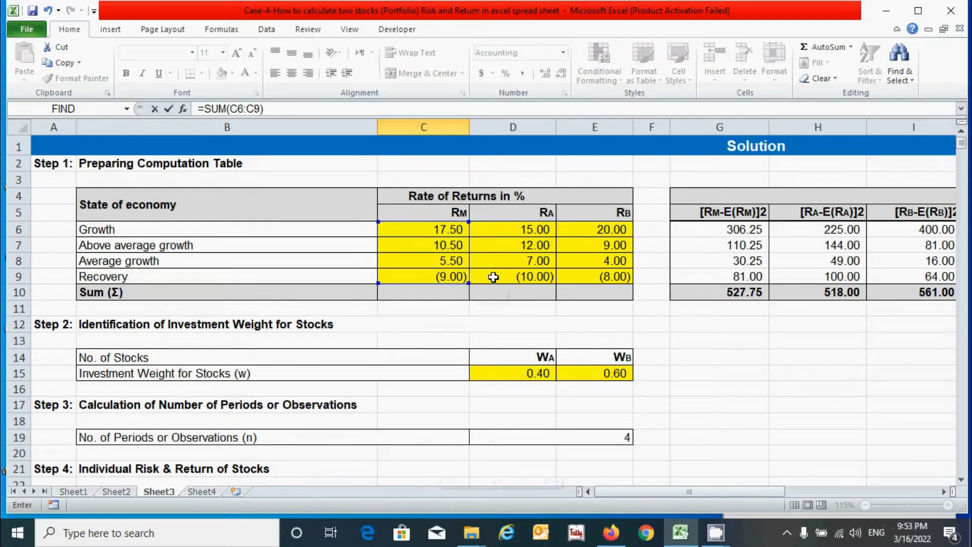
{"action": "type", "text": "/"}
{"action": "left_click", "coordinate": [556, 433]}
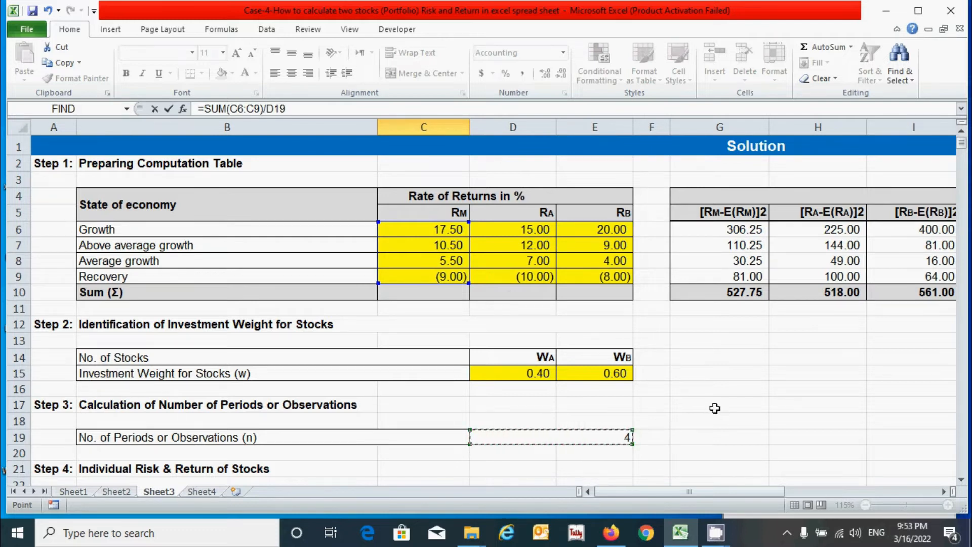
{"action": "key", "text": "F4"}
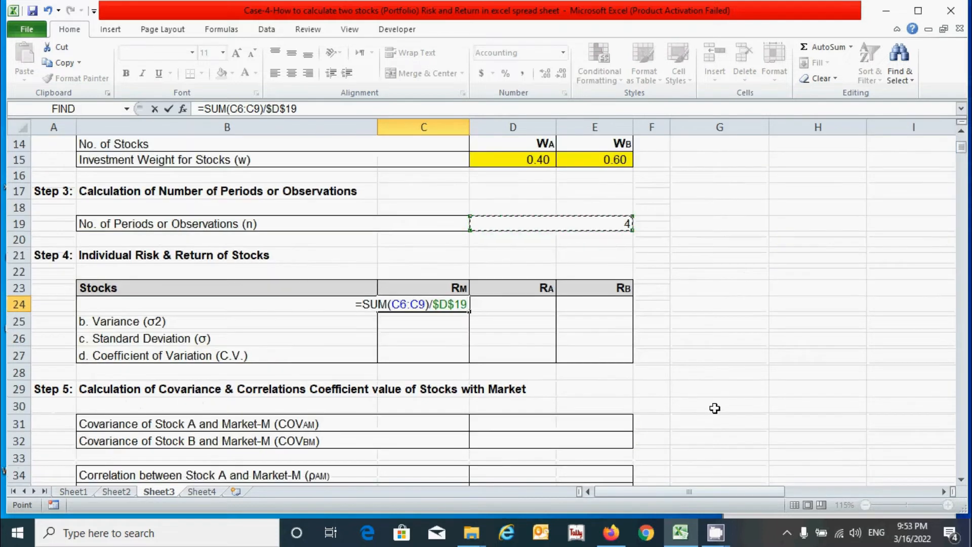
{"action": "key", "text": "Return"}
{"action": "left_click", "coordinate": [458, 304]}
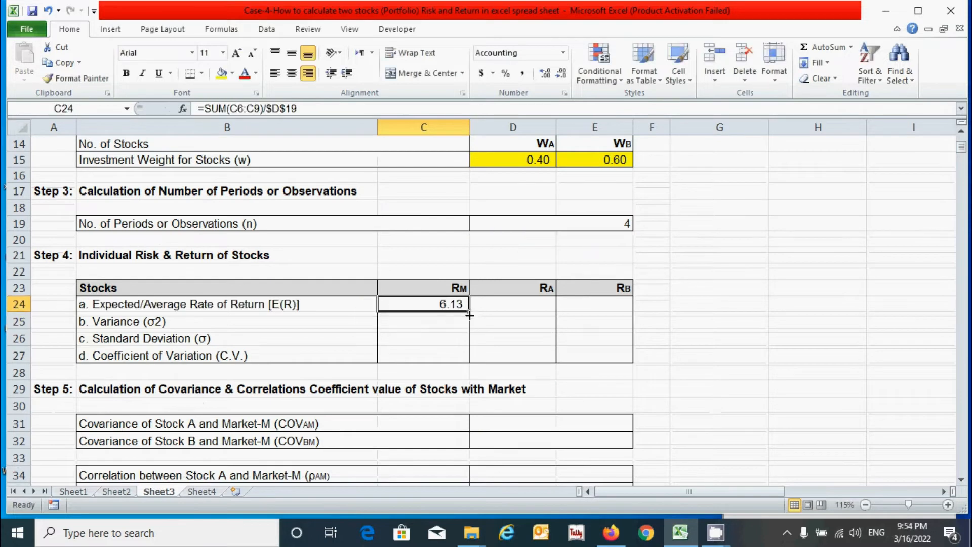
{"action": "left_click_drag", "start_coordinate": [470, 314], "coordinate": [603, 317]}
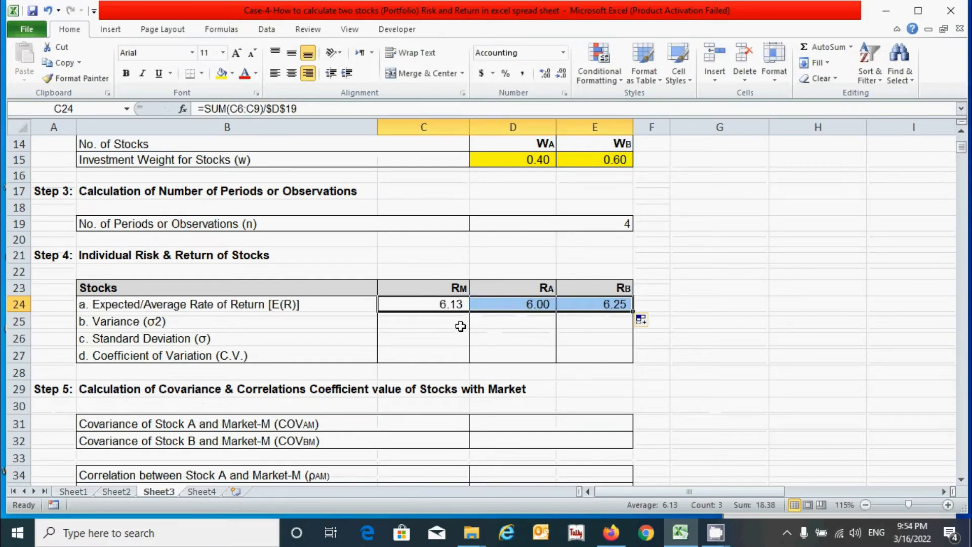
Calculate the variance in C25 as =G10/$D$19 and fill the formula across to E25
{"action": "left_click", "coordinate": [458, 324]}
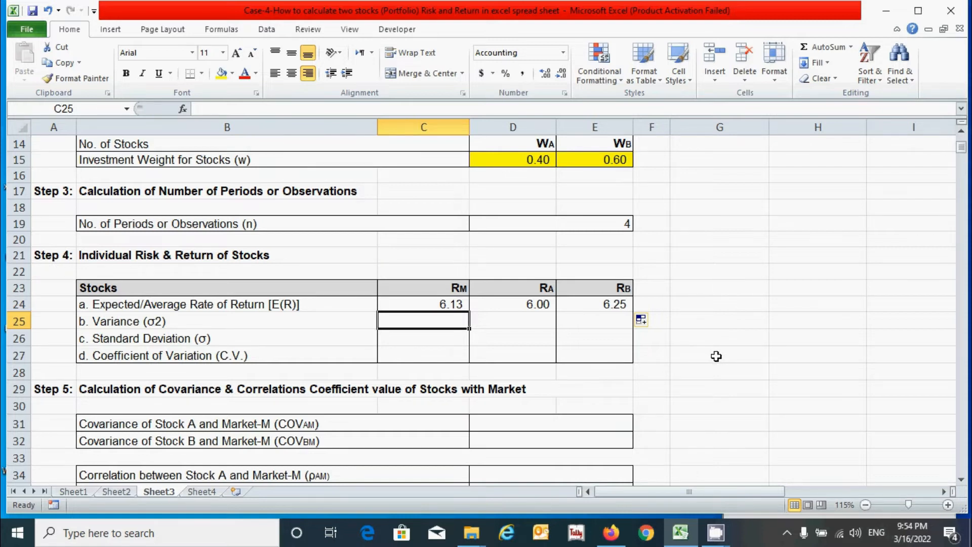
{"action": "type", "text": "="}
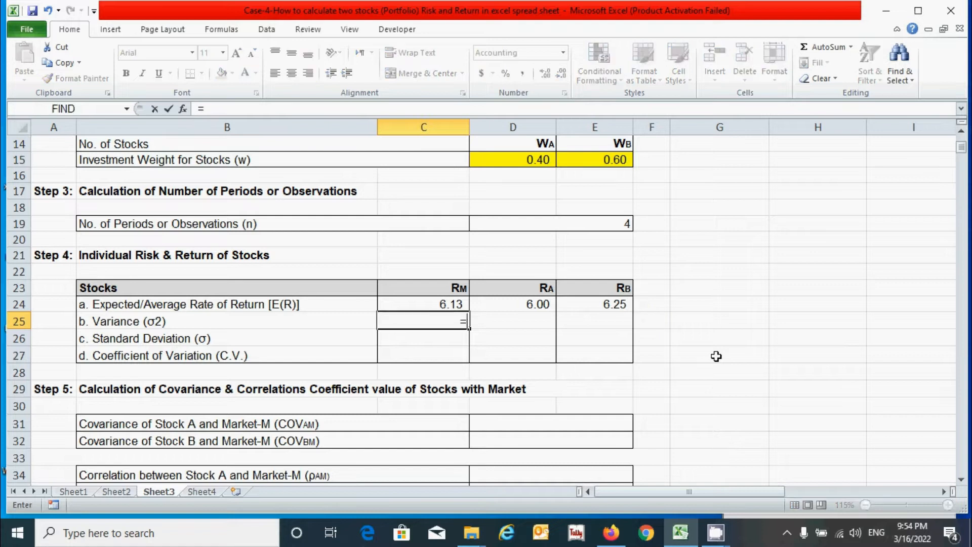
{"action": "scroll", "coordinate": [731, 339], "scroll_direction": "up", "scroll_amount": 4}
{"action": "left_click", "coordinate": [739, 274]}
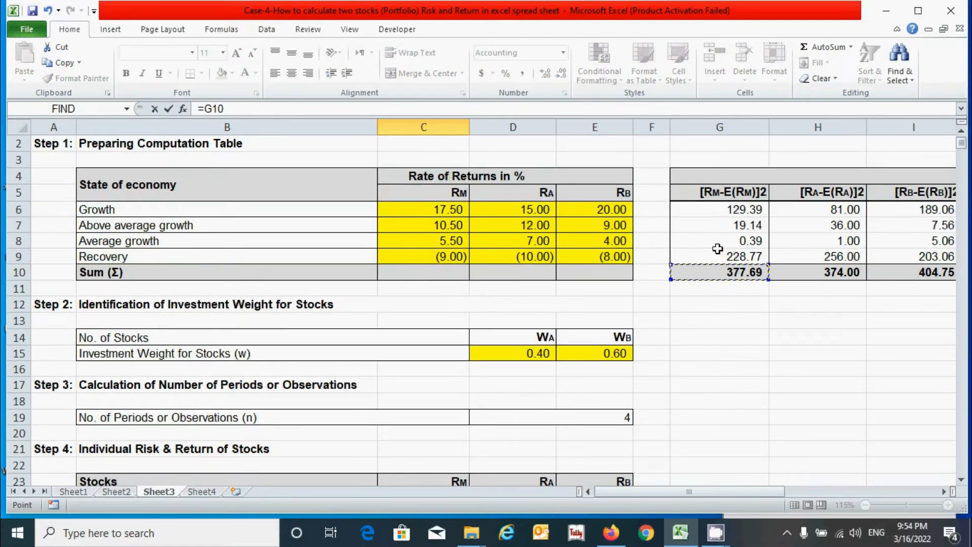
{"action": "scroll", "coordinate": [734, 327], "scroll_direction": "down", "scroll_amount": 2}
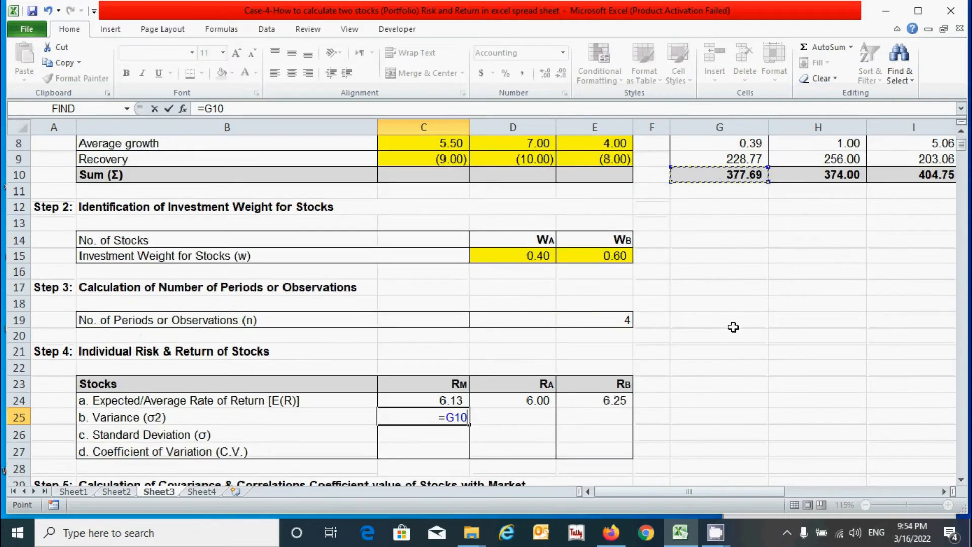
{"action": "type", "text": "/"}
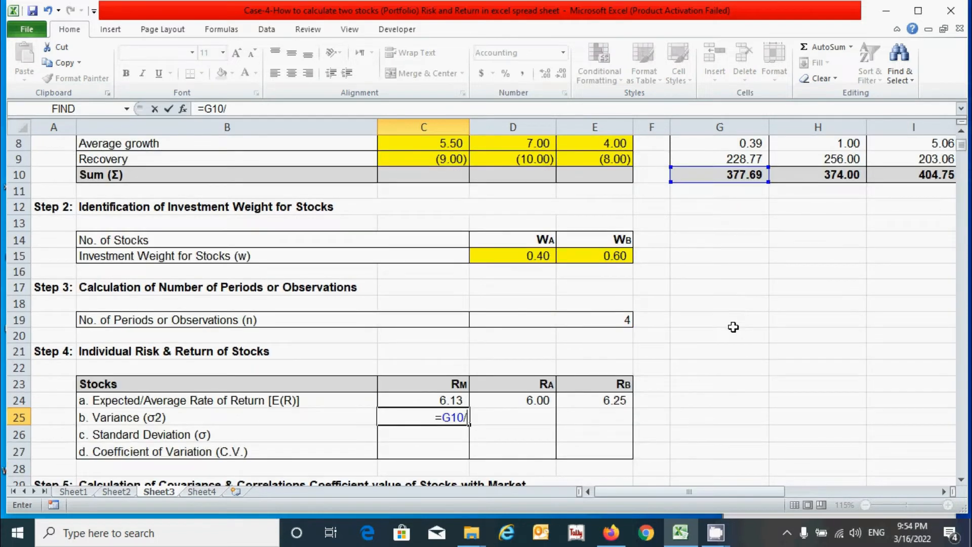
{"action": "left_click", "coordinate": [556, 322]}
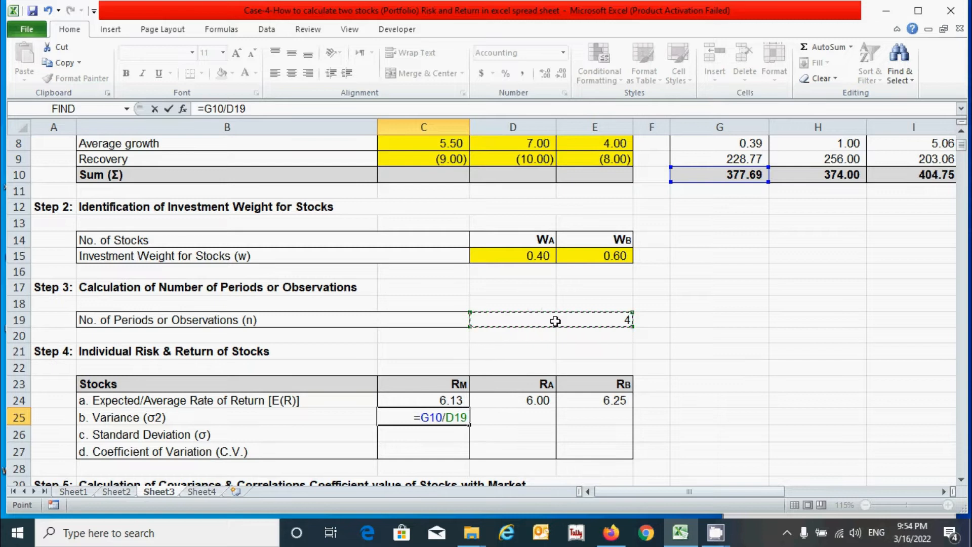
{"action": "key", "text": "F4"}
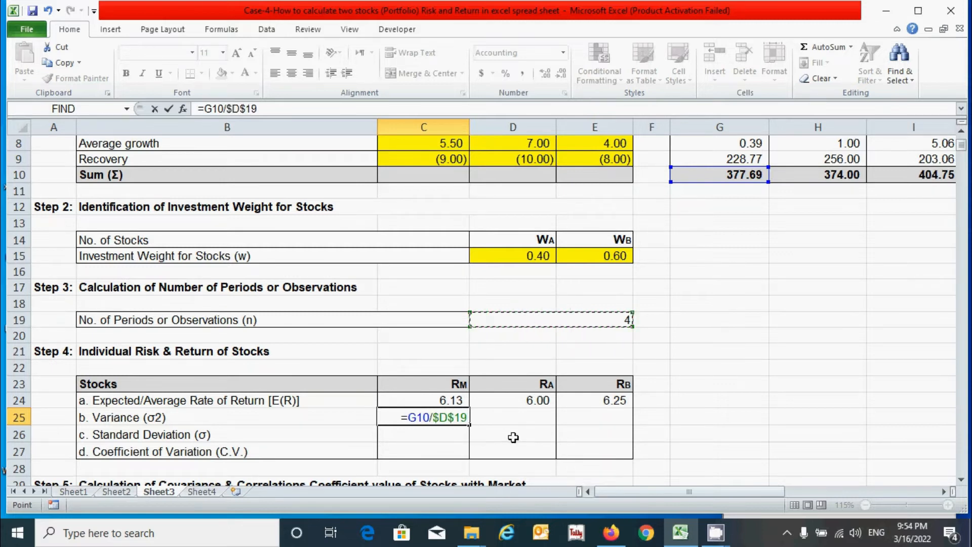
{"action": "key", "text": "Return"}
{"action": "key", "text": "Up"}
{"action": "left_click_drag", "start_coordinate": [469, 427], "coordinate": [623, 427]}
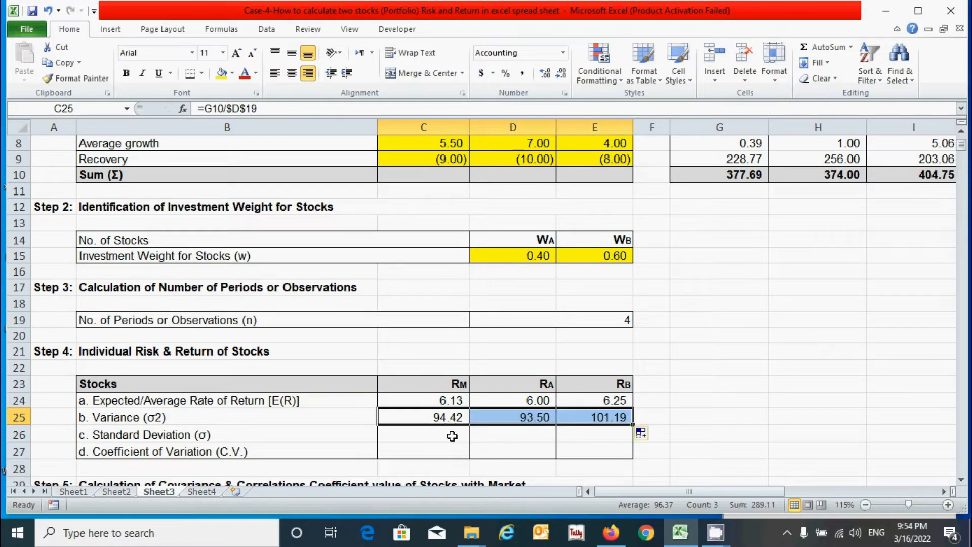
Calculate the standard deviation in C26 as =SQRT(C25) and fill the formula across to E26
{"action": "left_click", "coordinate": [452, 435]}
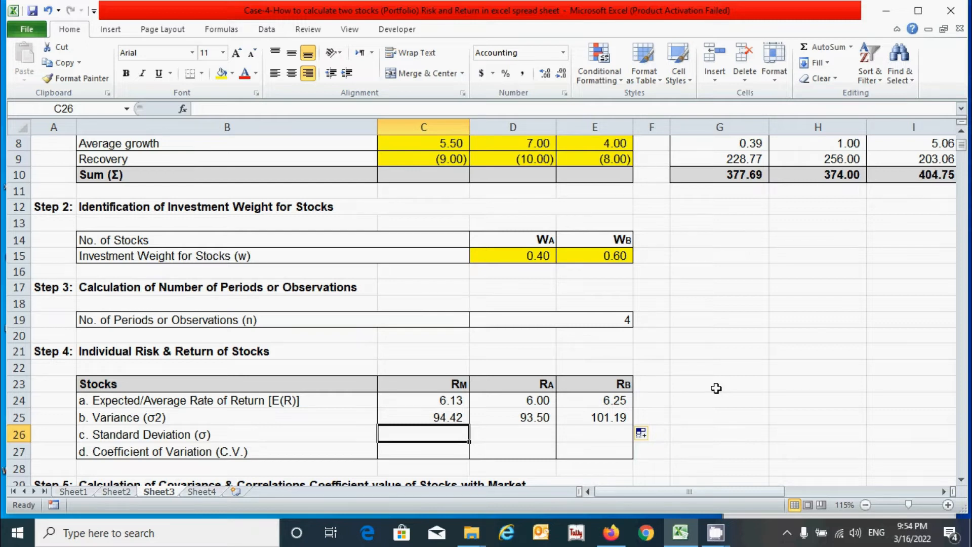
{"action": "type", "text": "=sqrt"}
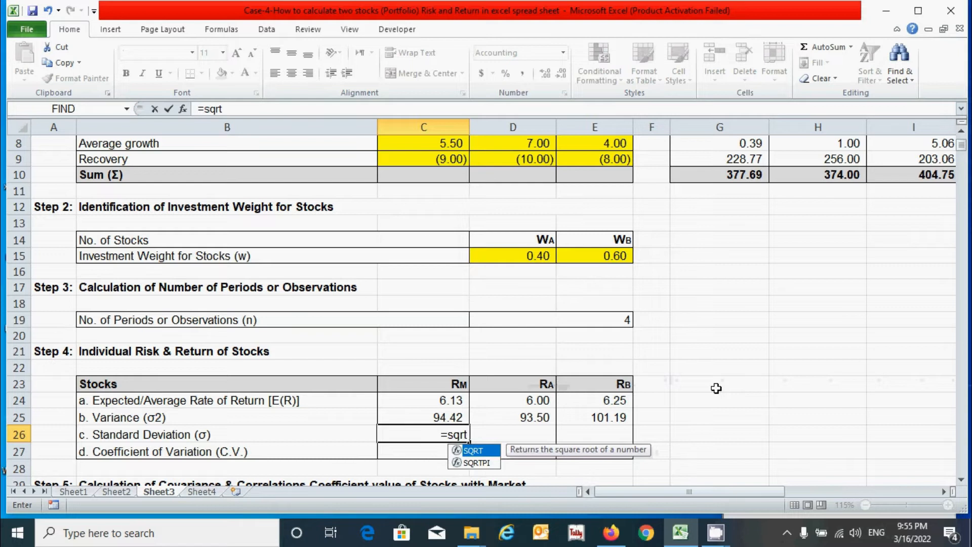
{"action": "key", "text": "Tab"}
{"action": "left_click", "coordinate": [449, 417]}
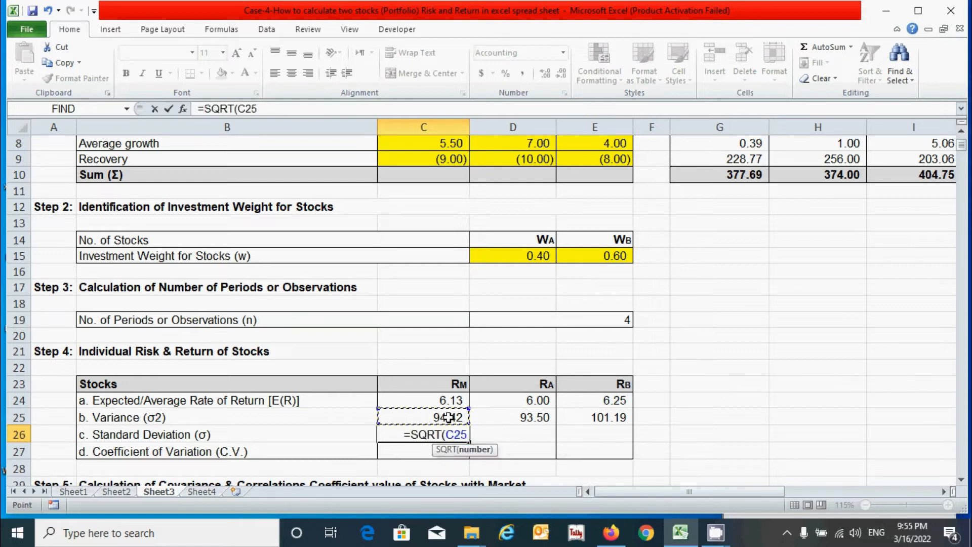
{"action": "type", "text": ")"}
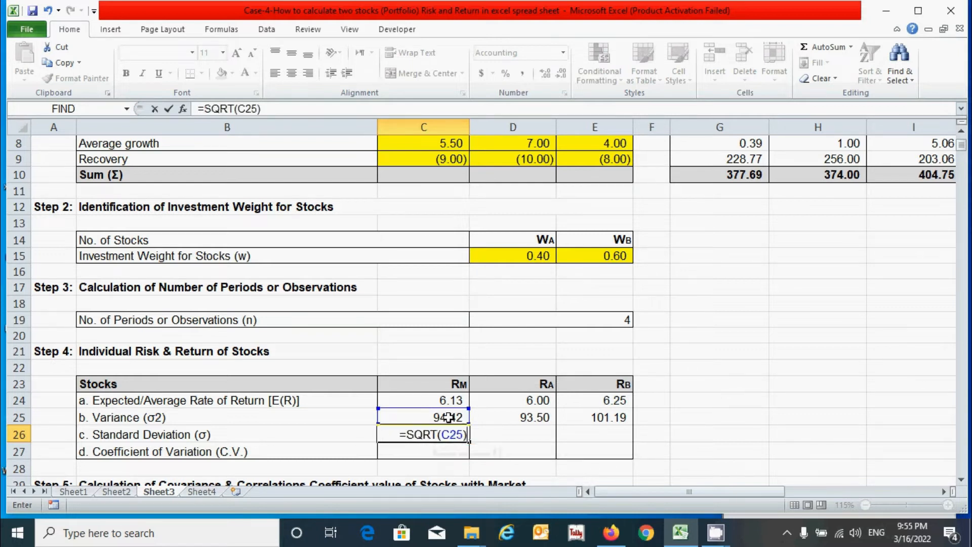
{"action": "key", "text": "Return"}
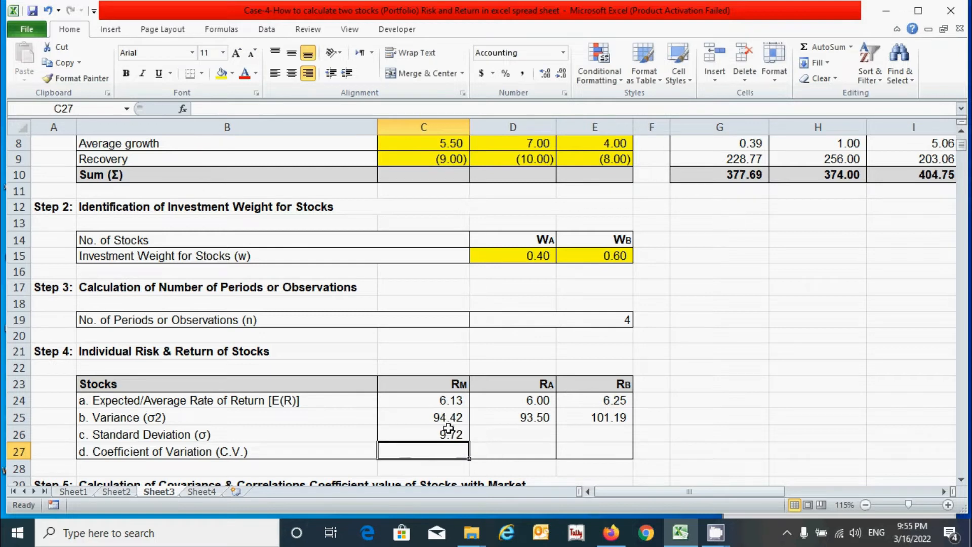
{"action": "left_click", "coordinate": [450, 431]}
{"action": "left_click_drag", "start_coordinate": [475, 442], "coordinate": [582, 434]}
Calculate the coefficient of variation in C27 as =C26/C24 and fill the formula across to E27
{"action": "left_click", "coordinate": [457, 450]}
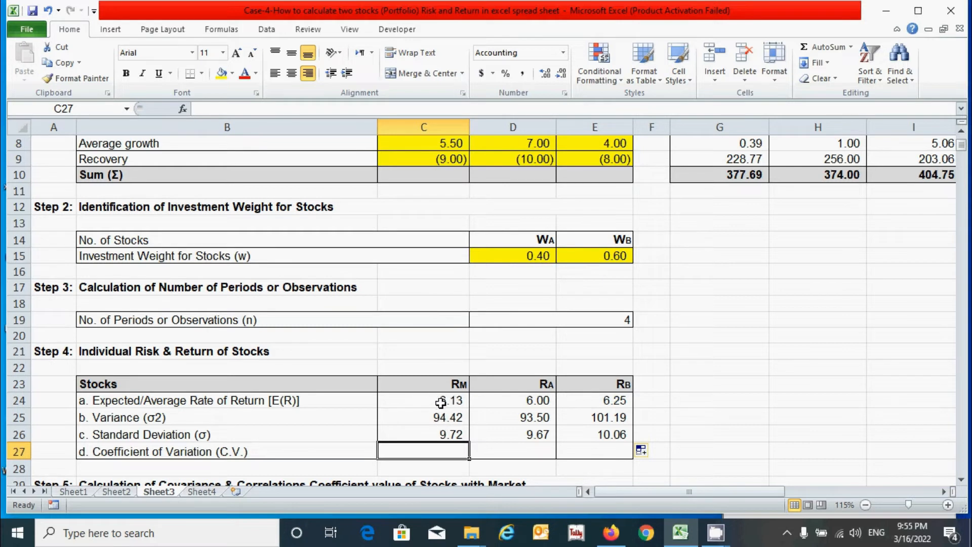
{"action": "type", "text": "="}
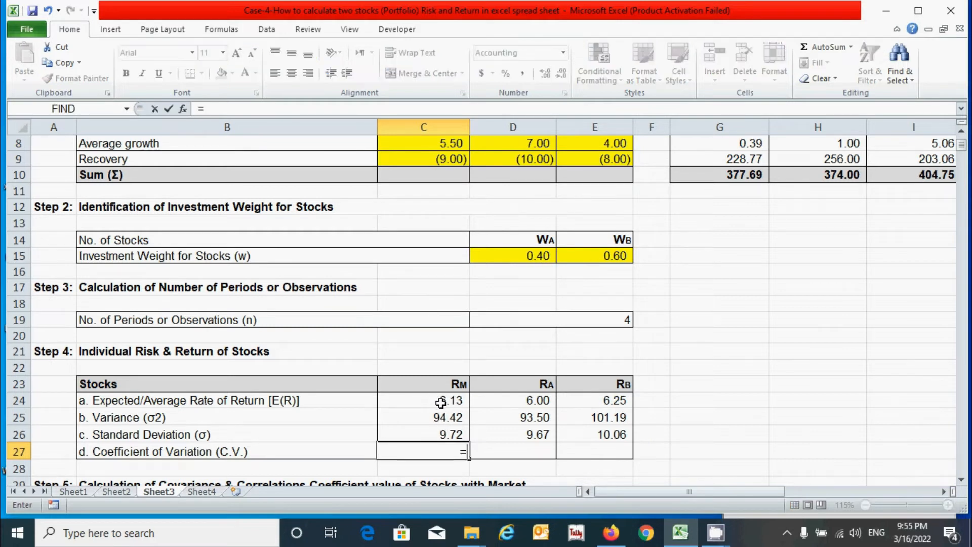
{"action": "left_click", "coordinate": [437, 431]}
{"action": "type", "text": "/"}
{"action": "left_click", "coordinate": [439, 404]}
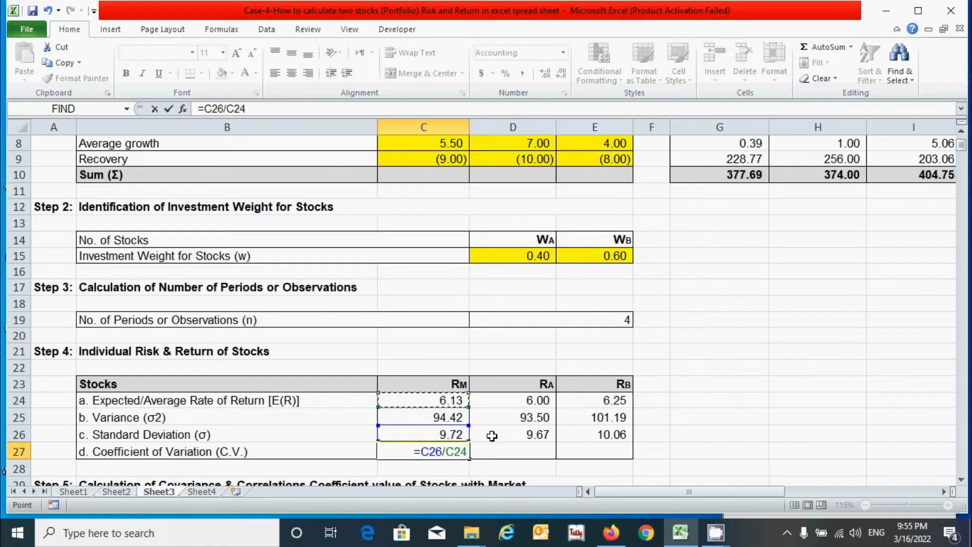
{"action": "key", "text": "Return"}
{"action": "left_click", "coordinate": [454, 448]}
{"action": "left_click_drag", "start_coordinate": [470, 459], "coordinate": [623, 448]}
{"action": "scroll", "coordinate": [646, 397], "scroll_direction": "down", "scroll_amount": 2}
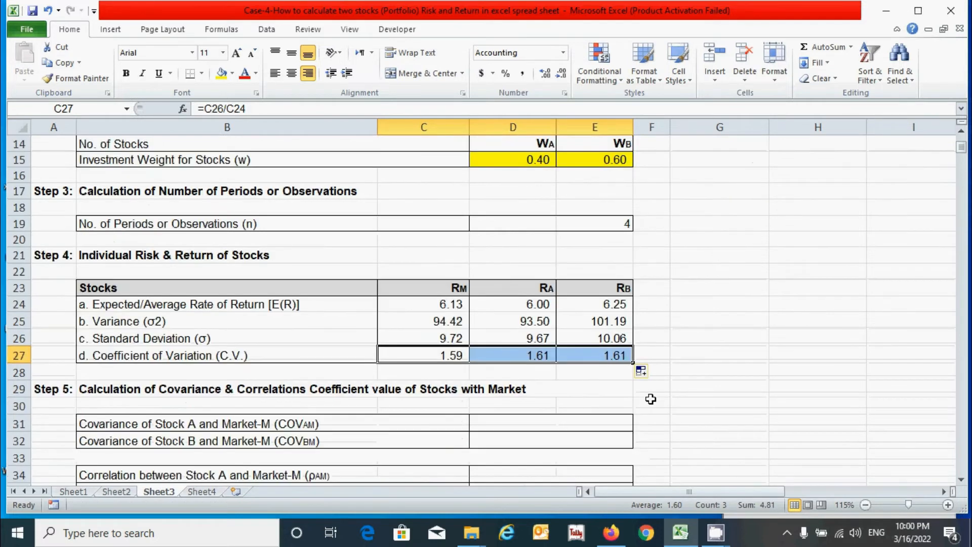
{"action": "left_click", "coordinate": [651, 405]}
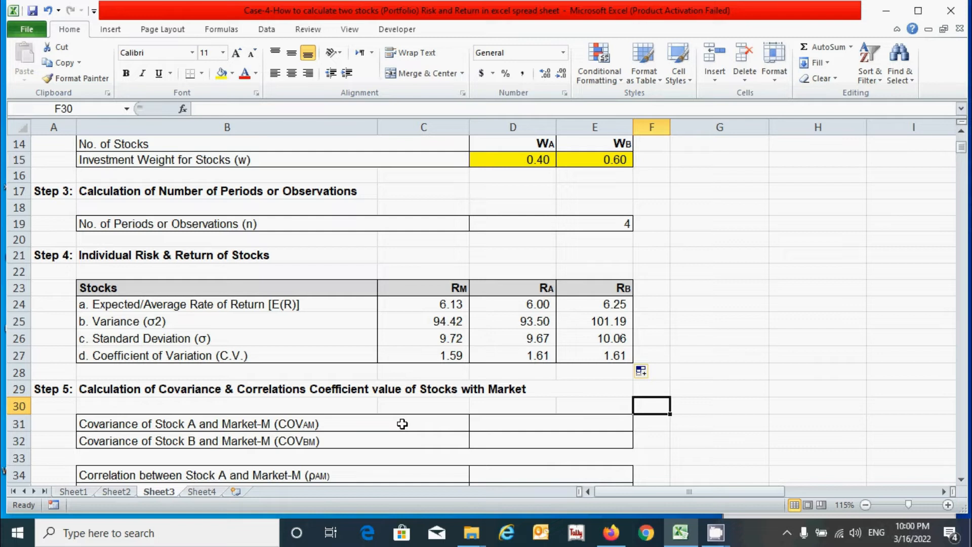
Calculate the covariance of Stock A and Market-M in cell D31 as =M10/$D$19
{"action": "scroll", "coordinate": [402, 423], "scroll_direction": "down", "scroll_amount": 2}
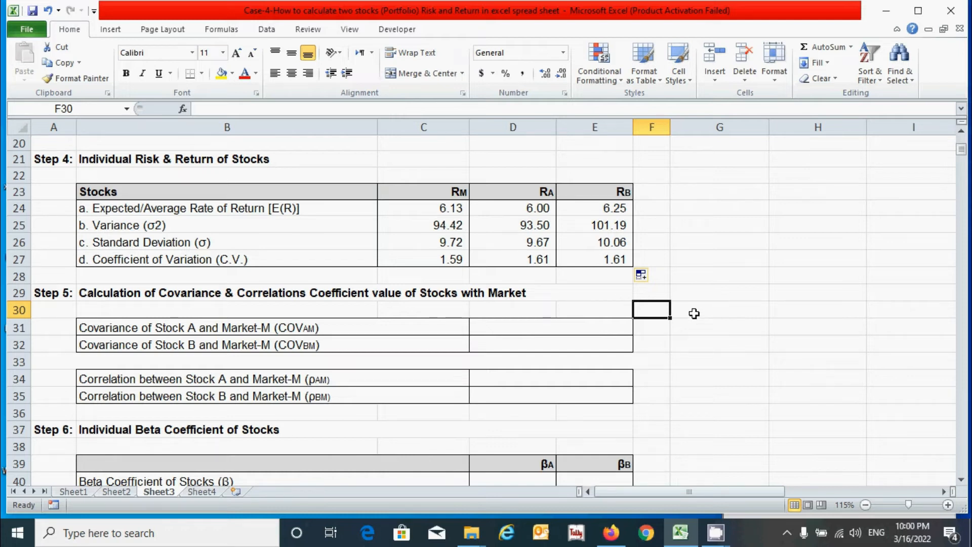
{"action": "left_click", "coordinate": [575, 323]}
{"action": "type", "text": "="}
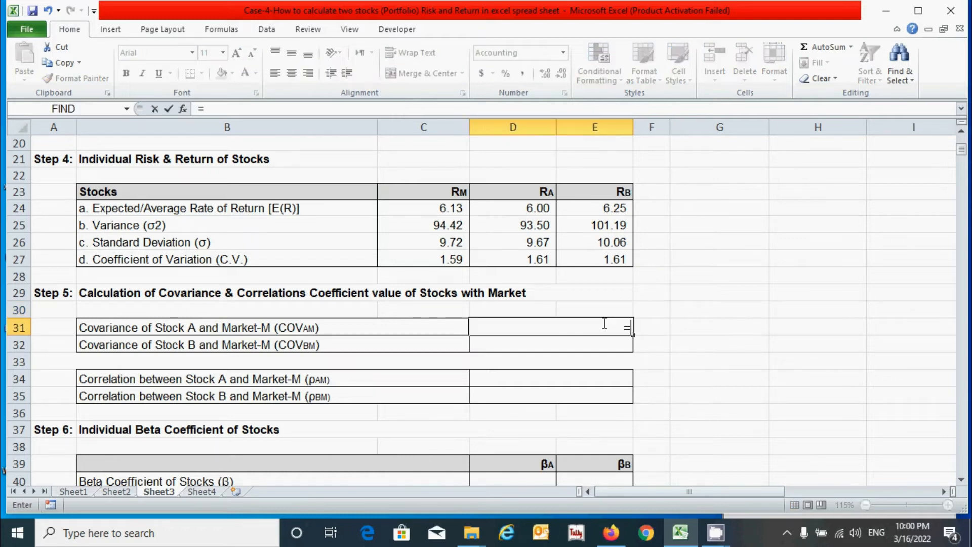
{"action": "scroll", "coordinate": [789, 304], "scroll_direction": "up", "scroll_amount": 4}
{"action": "scroll", "coordinate": [789, 304], "scroll_direction": "up", "scroll_amount": 3}
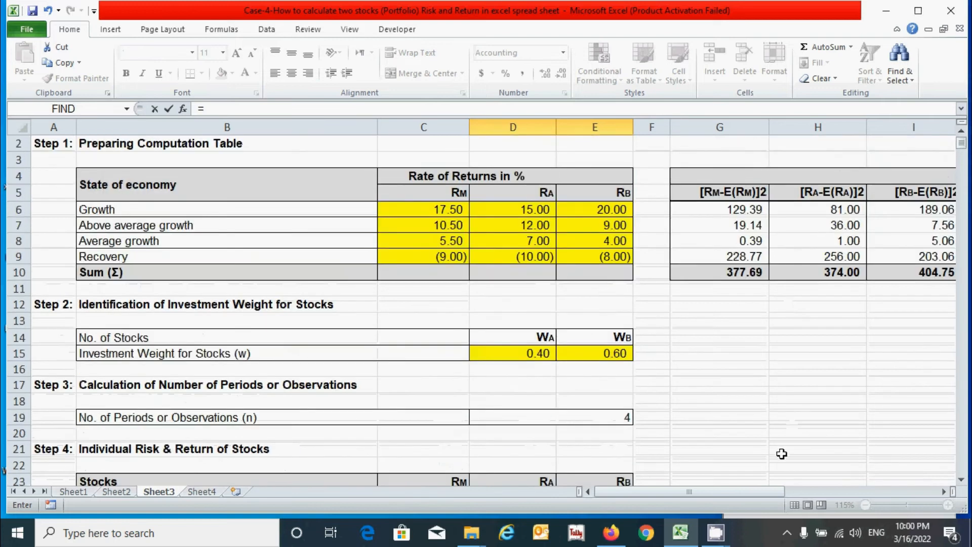
{"action": "left_click_drag", "start_coordinate": [735, 492], "coordinate": [807, 494]}
{"action": "left_click", "coordinate": [741, 272]}
{"action": "left_click_drag", "start_coordinate": [724, 492], "coordinate": [654, 491]}
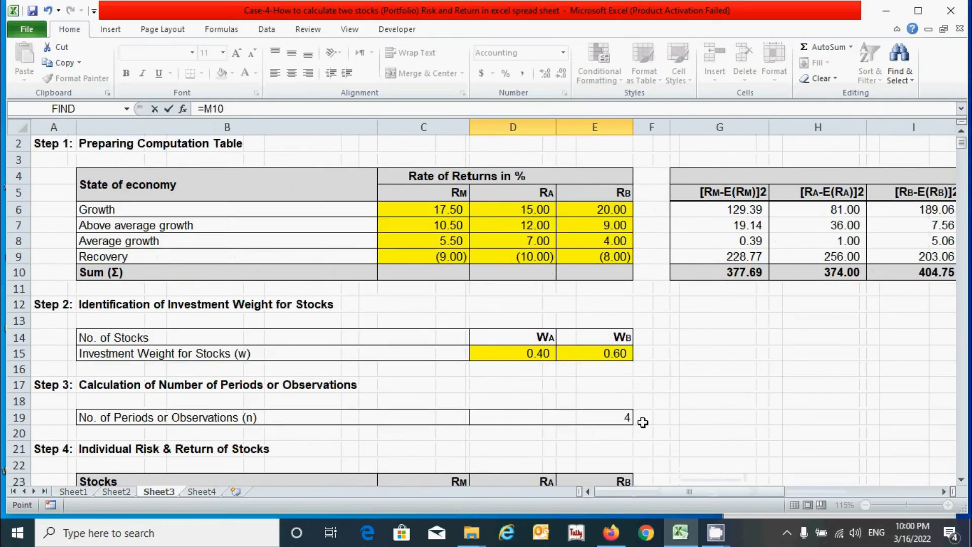
{"action": "type", "text": "/"}
{"action": "left_click", "coordinate": [597, 417]}
{"action": "key", "text": "F4"}
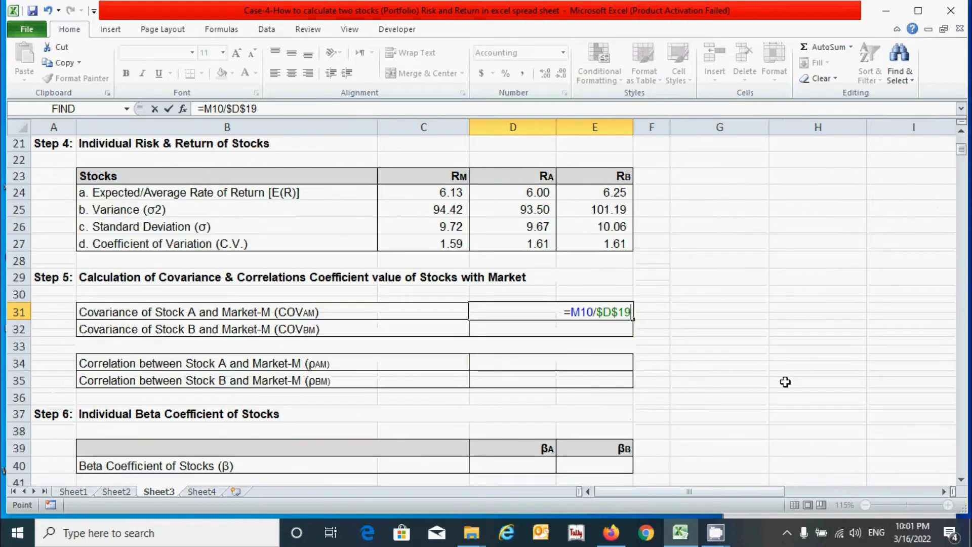
{"action": "key", "text": "Return"}
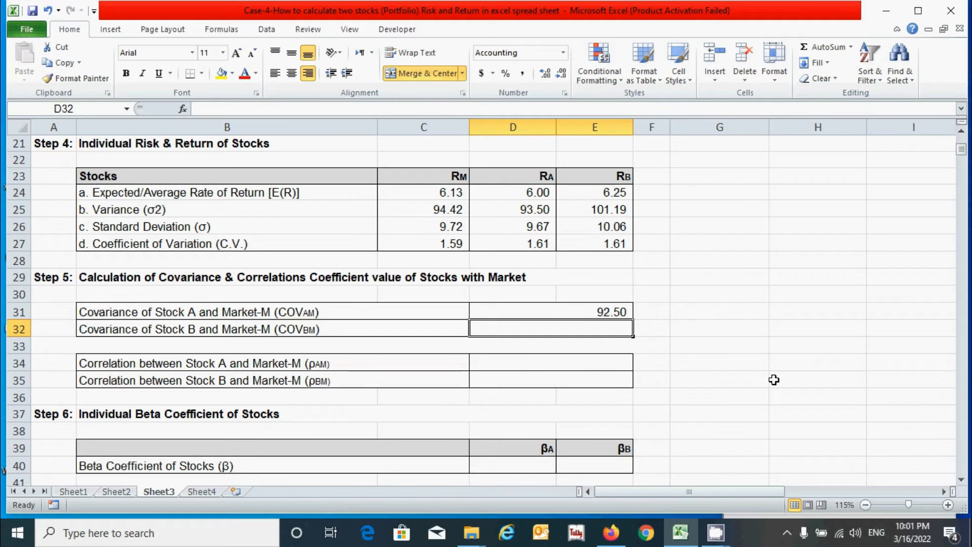
Calculate the covariance of Stock B and Market-M in cell D32 as =N10/$D$19
{"action": "type", "text": "="}
{"action": "scroll", "coordinate": [775, 380], "scroll_direction": "up", "scroll_amount": 7}
{"action": "left_click_drag", "start_coordinate": [743, 496], "coordinate": [813, 503]}
{"action": "left_click", "coordinate": [839, 296]}
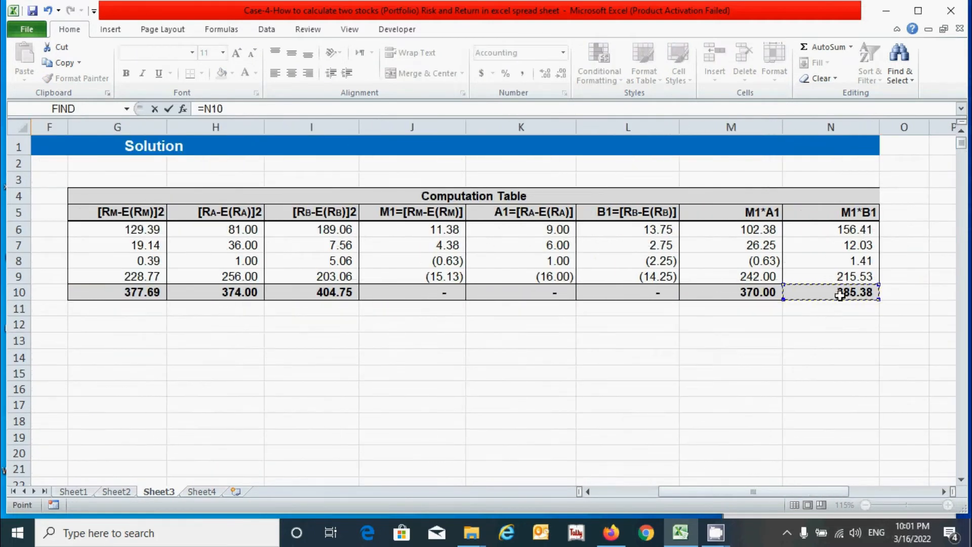
{"action": "type", "text": "/"}
{"action": "left_click_drag", "start_coordinate": [754, 501], "coordinate": [660, 502]}
{"action": "left_click", "coordinate": [625, 438]}
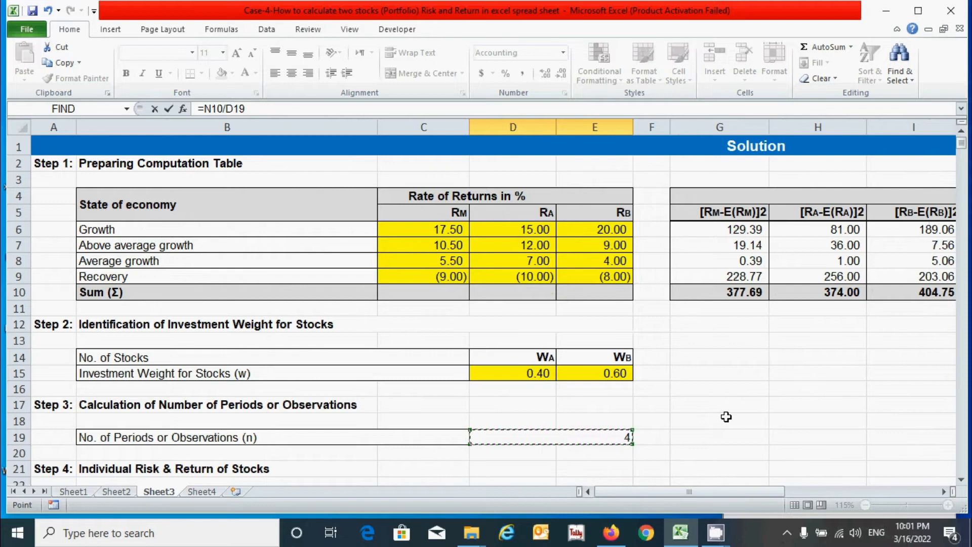
{"action": "key", "text": "F4"}
{"action": "key", "text": "Return"}
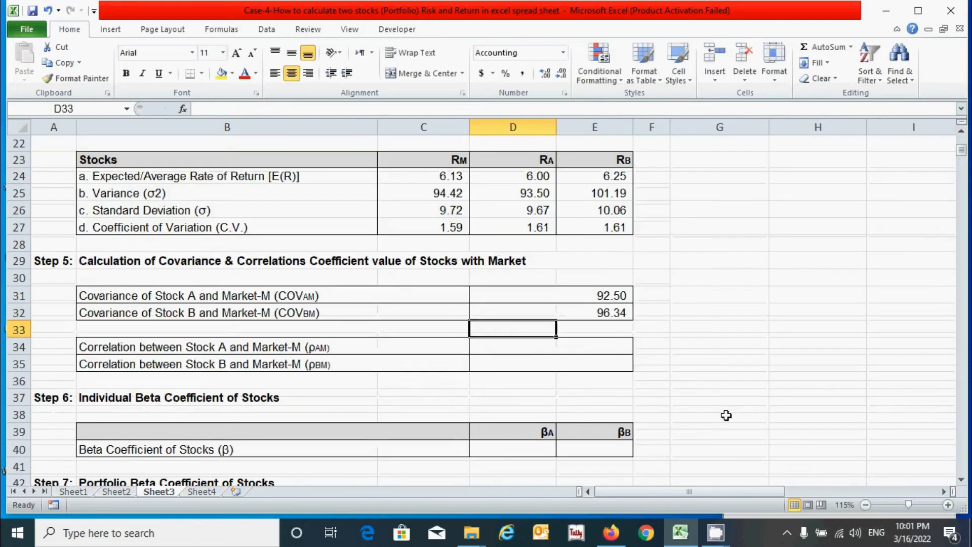
Calculate the correlation between Stock A and Market-M in cell D34 as =D31/(D26*C26)
{"action": "key", "text": "Down"}
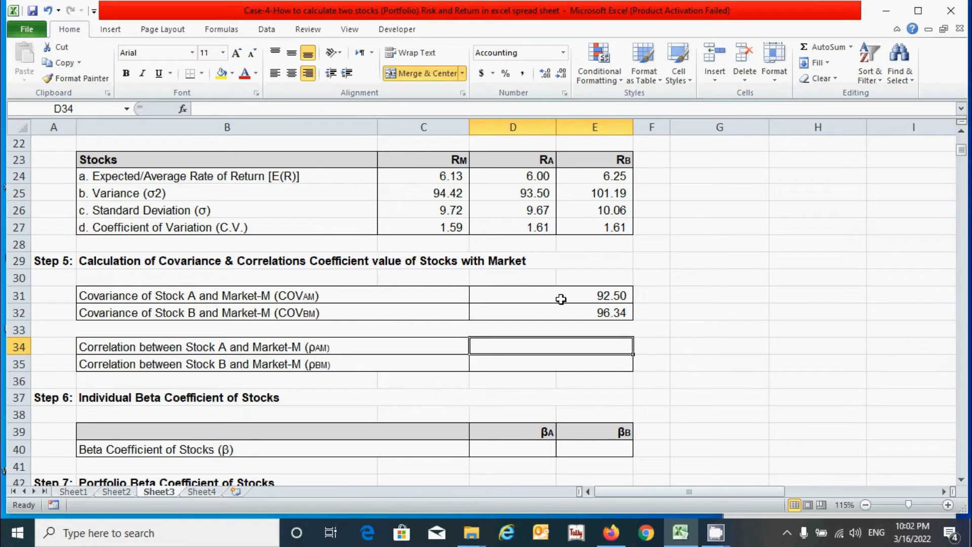
{"action": "type", "text": "="}
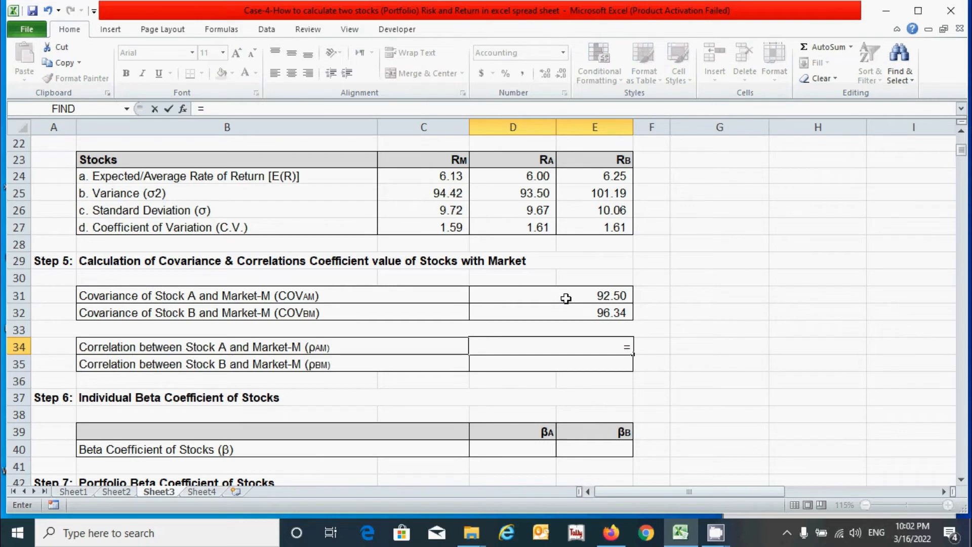
{"action": "left_click", "coordinate": [563, 298]}
{"action": "type", "text": "/("}
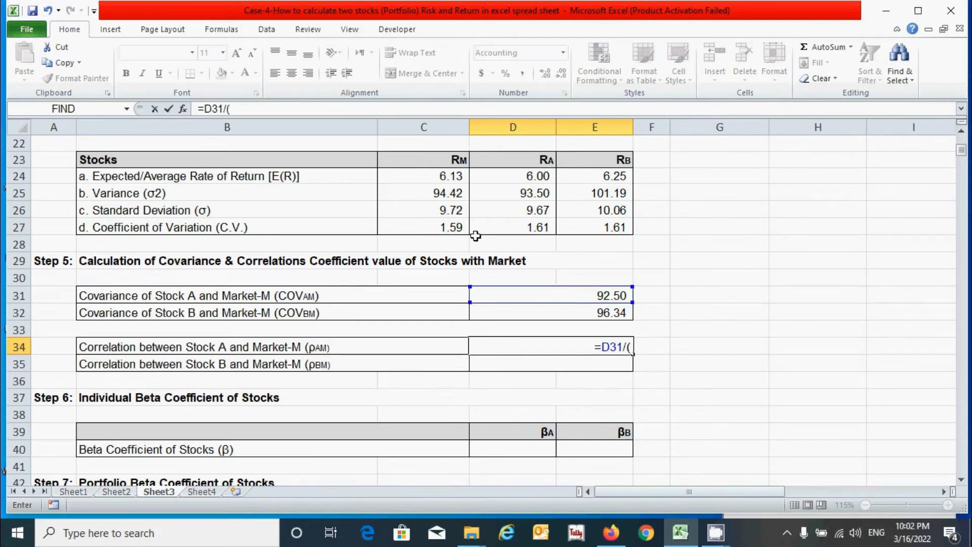
{"action": "left_click", "coordinate": [529, 209]}
{"action": "type", "text": "*"}
{"action": "left_click", "coordinate": [453, 209]}
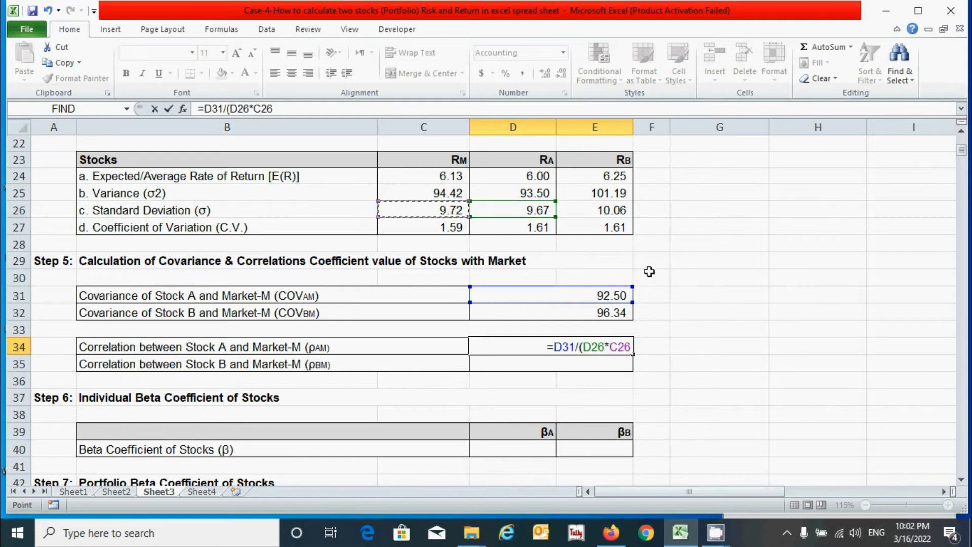
{"action": "type", "text": ")"}
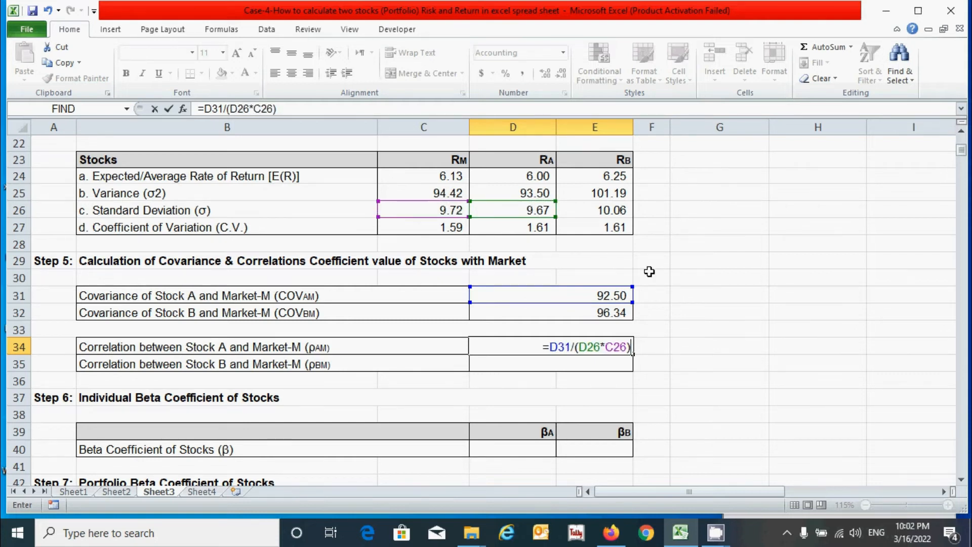
{"action": "key", "text": "Return"}
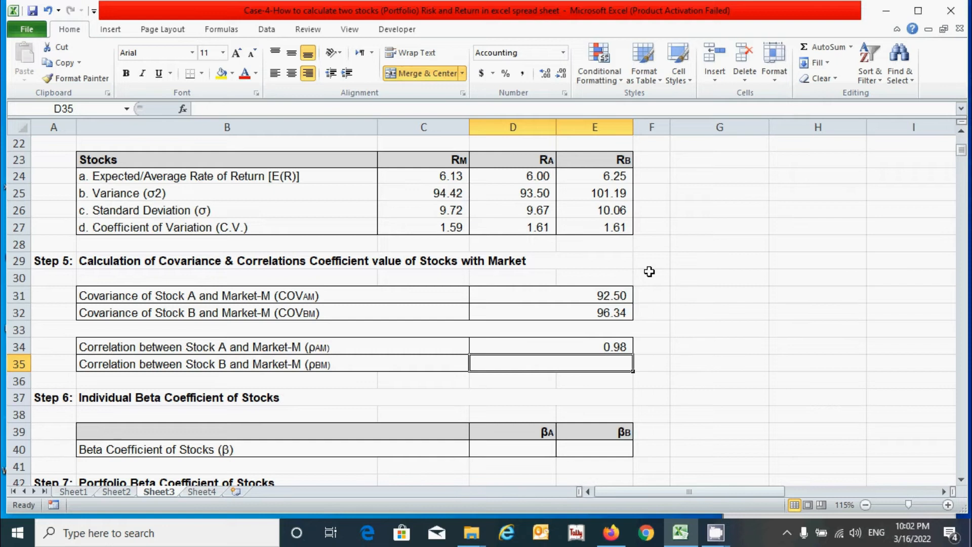
Calculate the correlation between Stock B and Market-M in cell D35 as =D32/(E26*C26)
{"action": "type", "text": "="}
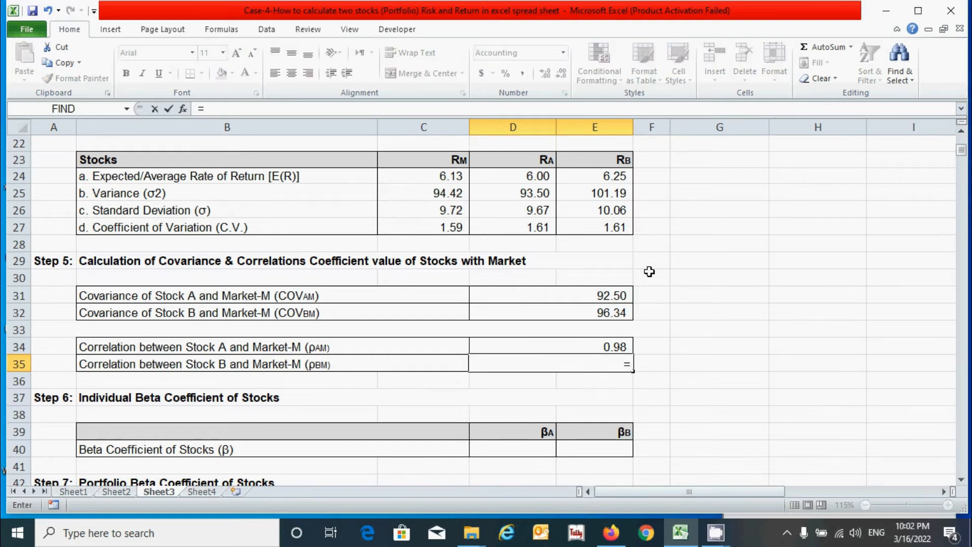
{"action": "left_click", "coordinate": [599, 314]}
{"action": "type", "text": "/"}
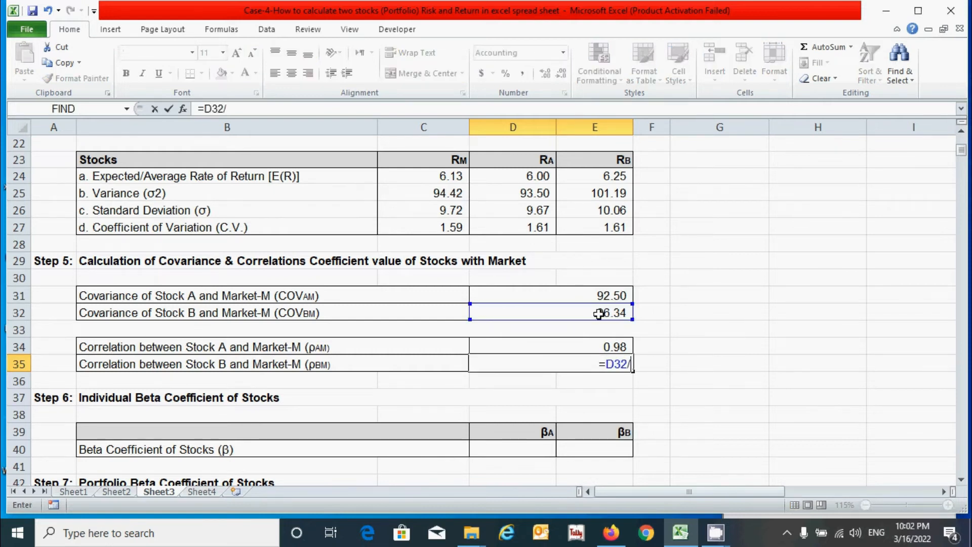
{"action": "type", "text": "("}
{"action": "left_click", "coordinate": [609, 211]}
{"action": "type", "text": "*"}
{"action": "left_click", "coordinate": [445, 211]}
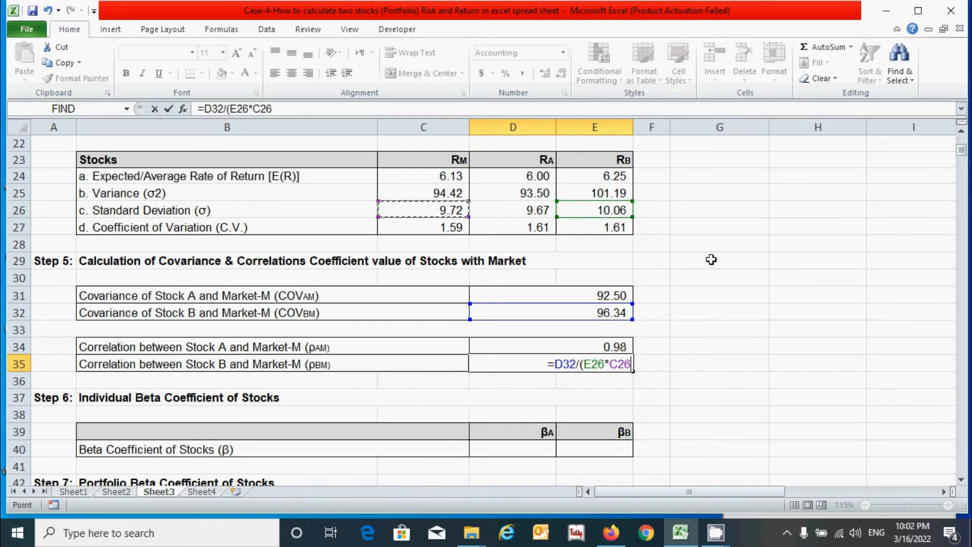
{"action": "type", "text": ")"}
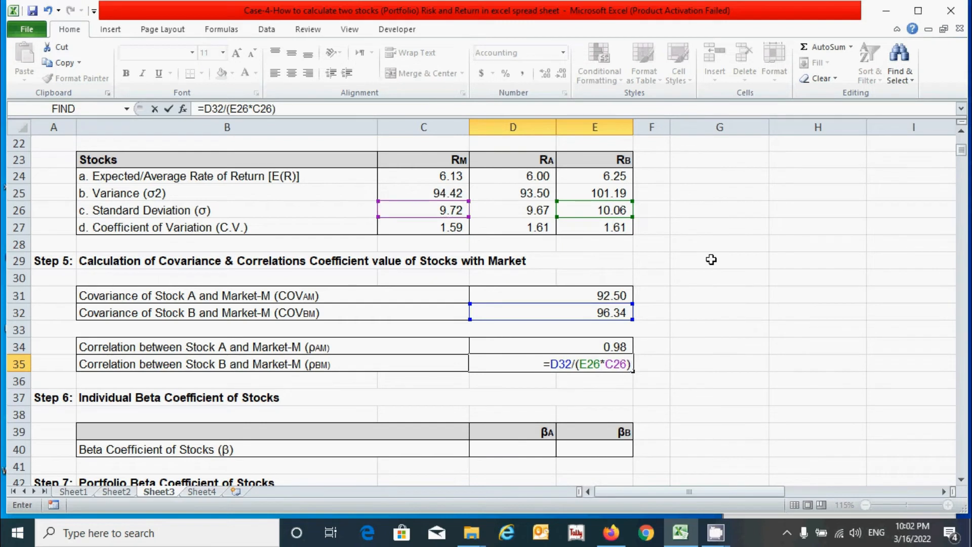
{"action": "key", "text": "Return"}
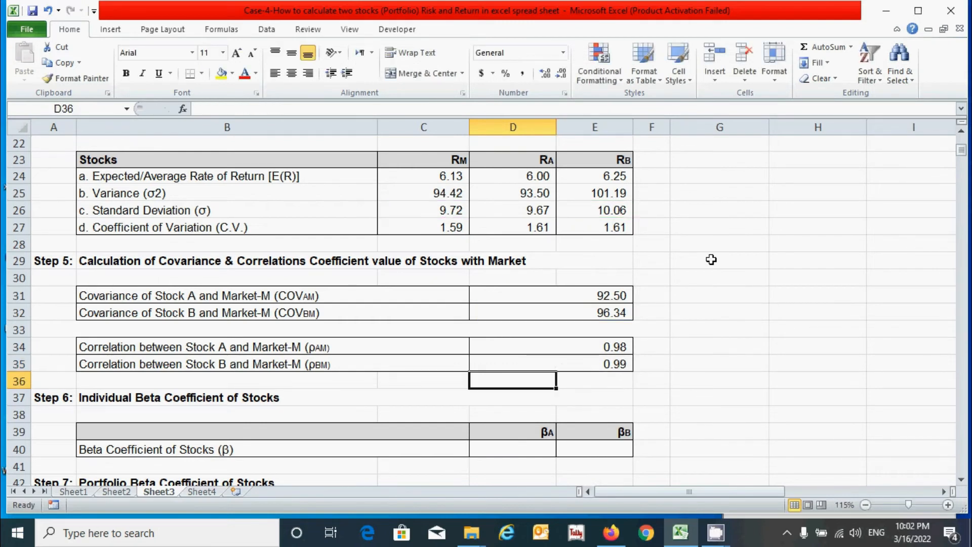
Calculate Stock A's beta coefficient in cell D40 by dividing its market covariance D31 by the market variance C25
{"action": "scroll", "coordinate": [577, 344], "scroll_direction": "down", "scroll_amount": 2}
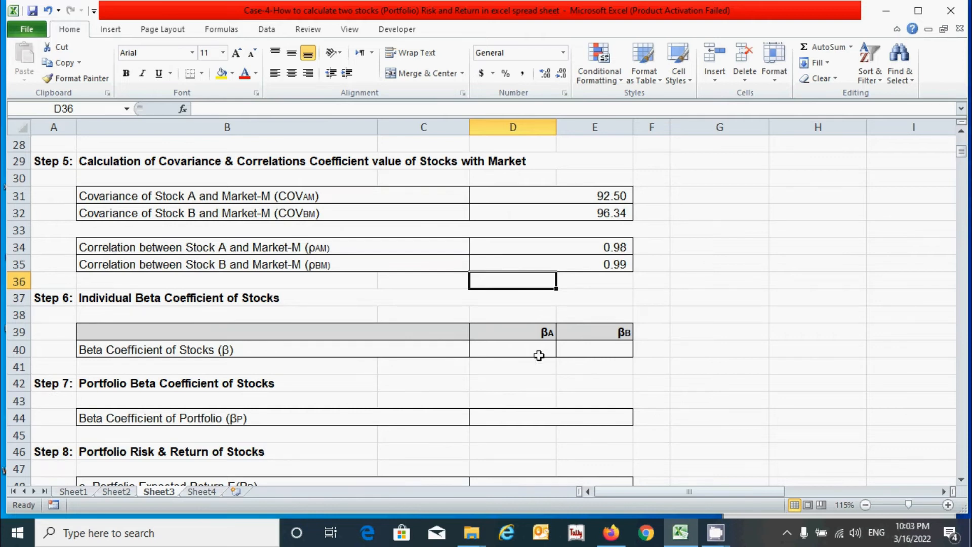
{"action": "scroll", "coordinate": [593, 258], "scroll_direction": "up", "scroll_amount": 2}
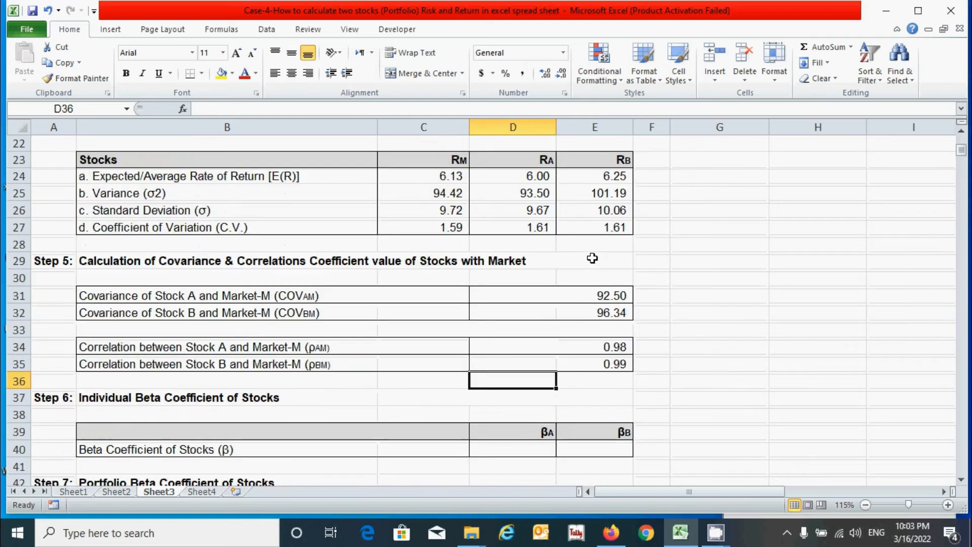
{"action": "scroll", "coordinate": [558, 323], "scroll_direction": "down", "scroll_amount": 2}
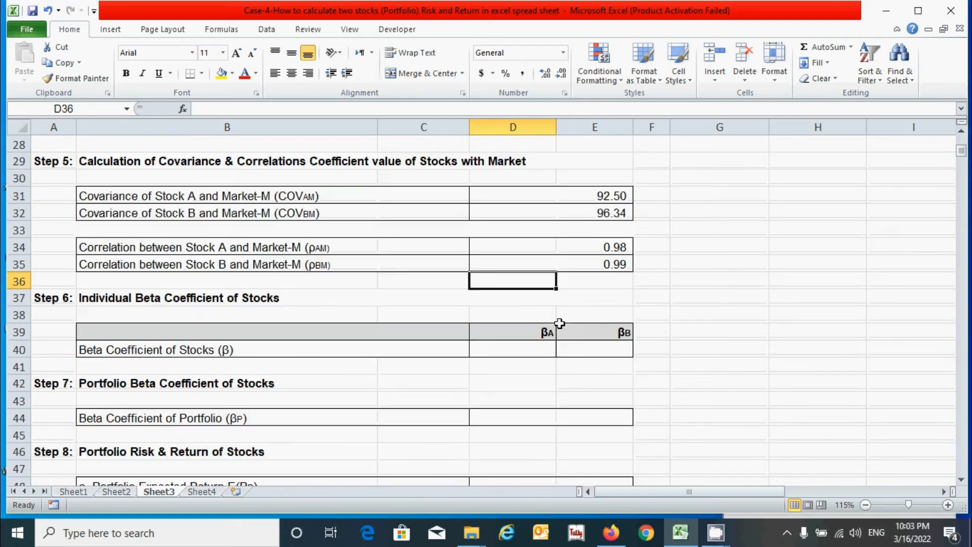
{"action": "left_click", "coordinate": [534, 351]}
{"action": "type", "text": "="}
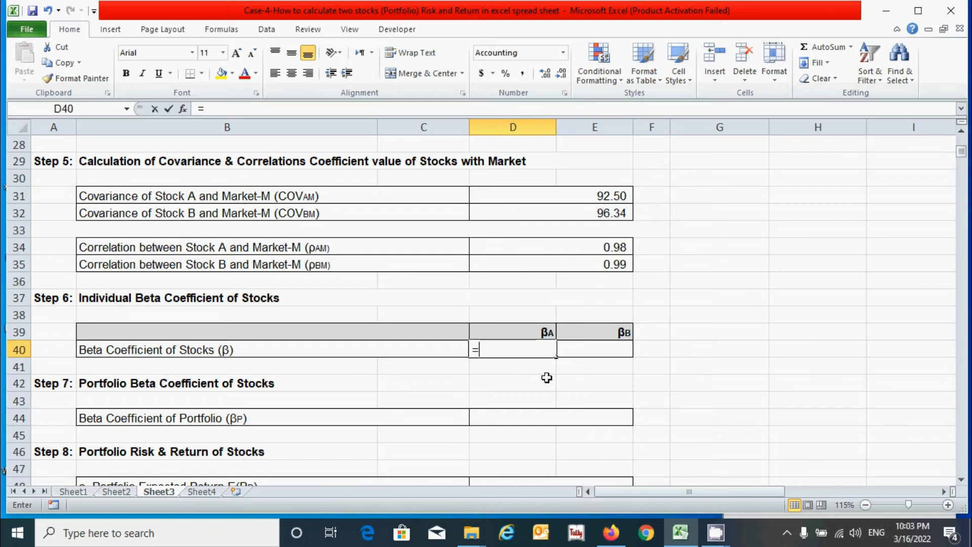
{"action": "scroll", "coordinate": [547, 378], "scroll_direction": "up", "scroll_amount": 2}
{"action": "left_click", "coordinate": [608, 295]}
{"action": "type", "text": "/"}
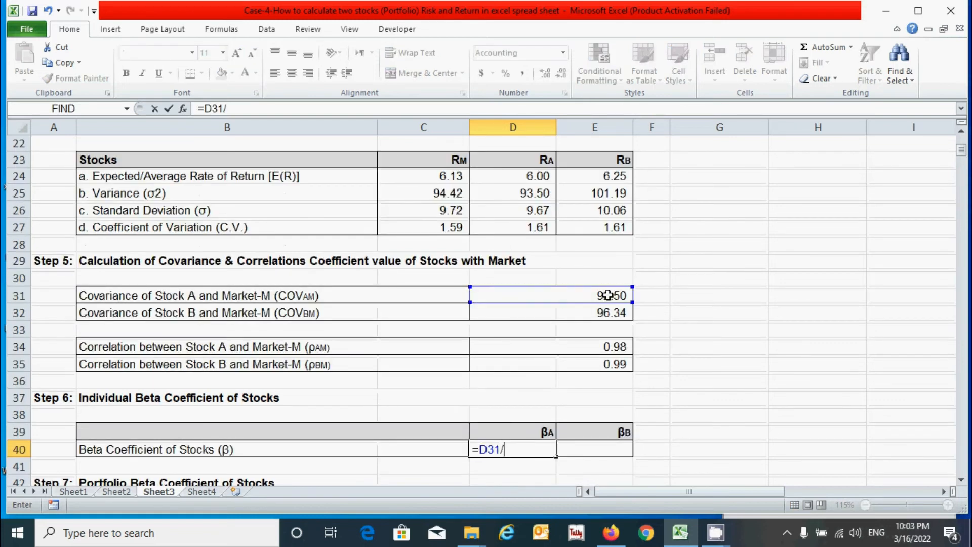
{"action": "left_click", "coordinate": [430, 193]}
{"action": "key", "text": "Return"}
Calculate Stock B's beta coefficient in cell E40 by dividing its market covariance D32 by the market variance C25
{"action": "left_click", "coordinate": [593, 449]}
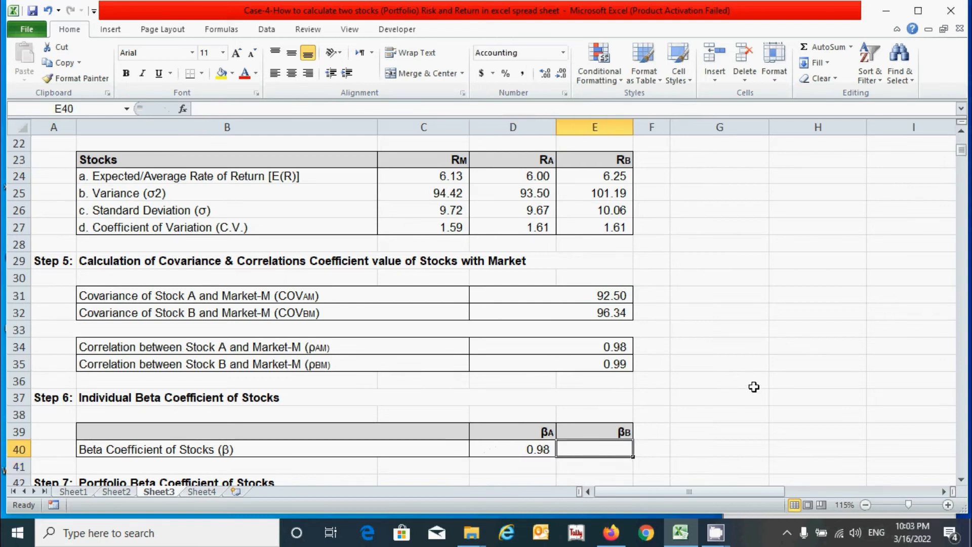
{"action": "type", "text": "="}
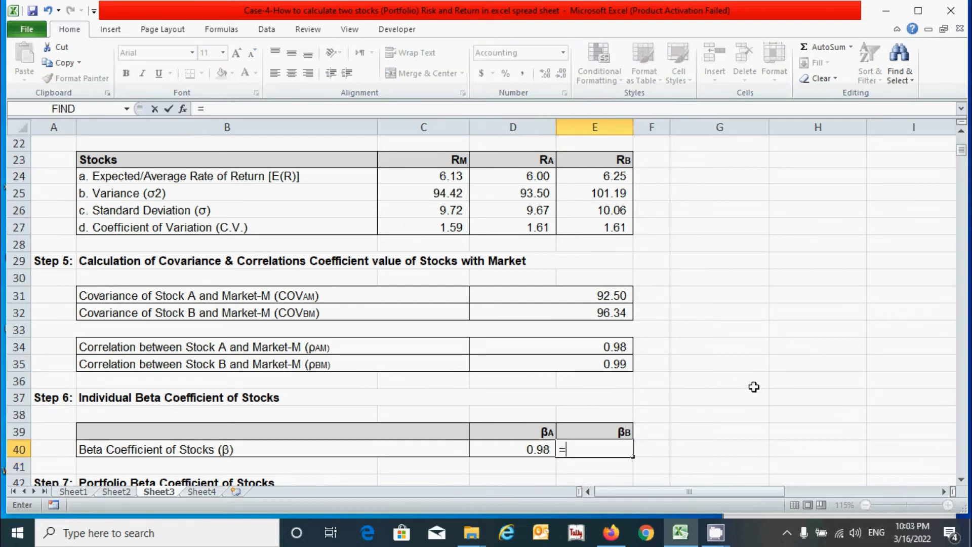
{"action": "left_click", "coordinate": [607, 312]}
{"action": "type", "text": "/"}
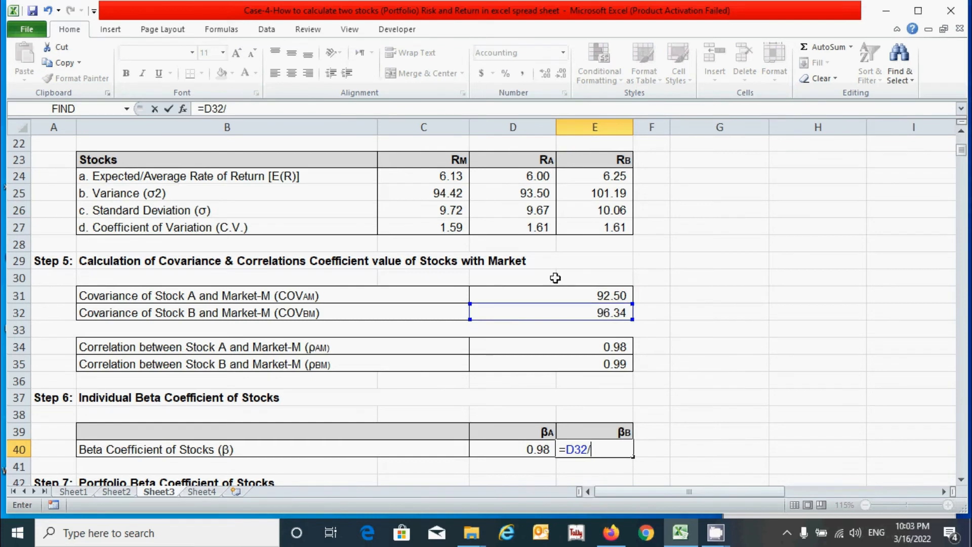
{"action": "left_click", "coordinate": [441, 194]}
{"action": "key", "text": "Return"}
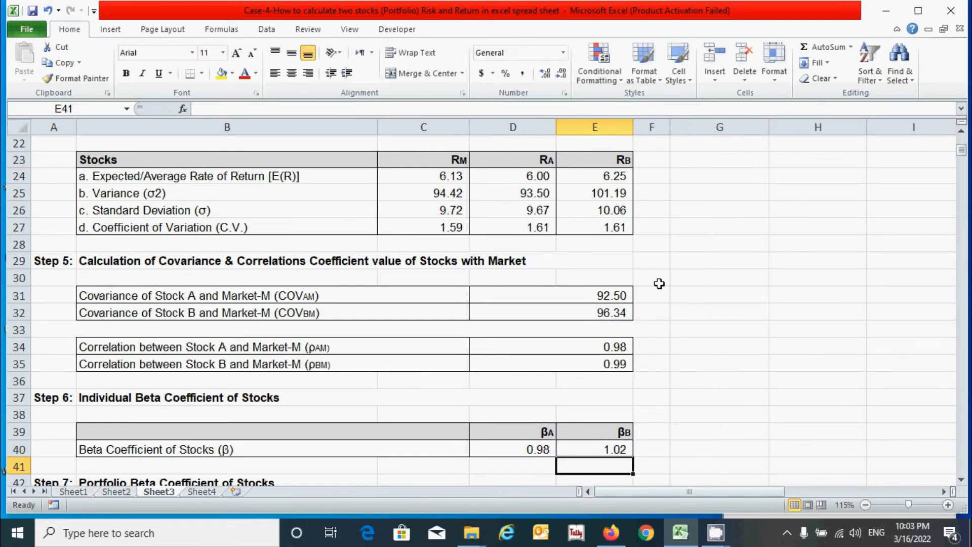
Calculate the portfolio's beta coefficient in cell D44 as =D40*D15+E40*E15
{"action": "scroll", "coordinate": [659, 284], "scroll_direction": "down", "scroll_amount": 4}
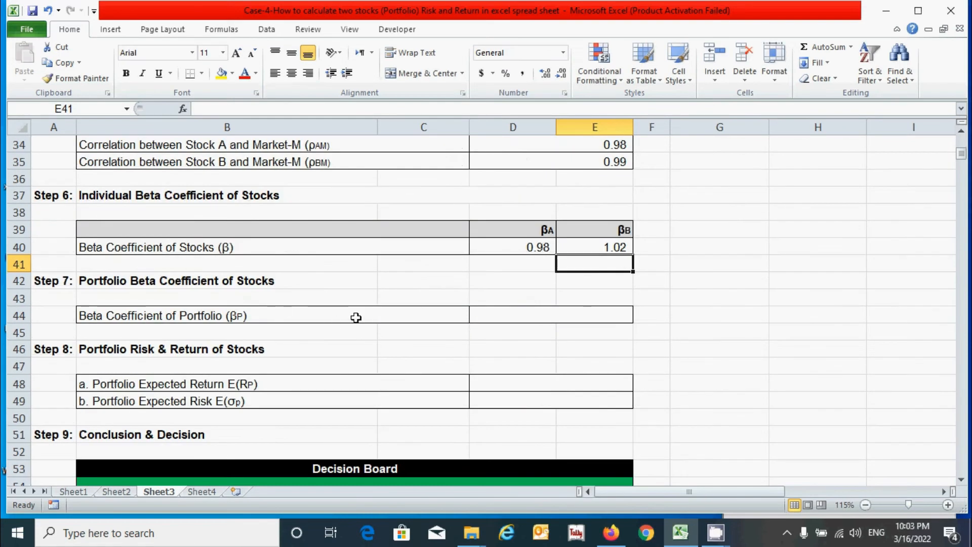
{"action": "left_click", "coordinate": [572, 315]}
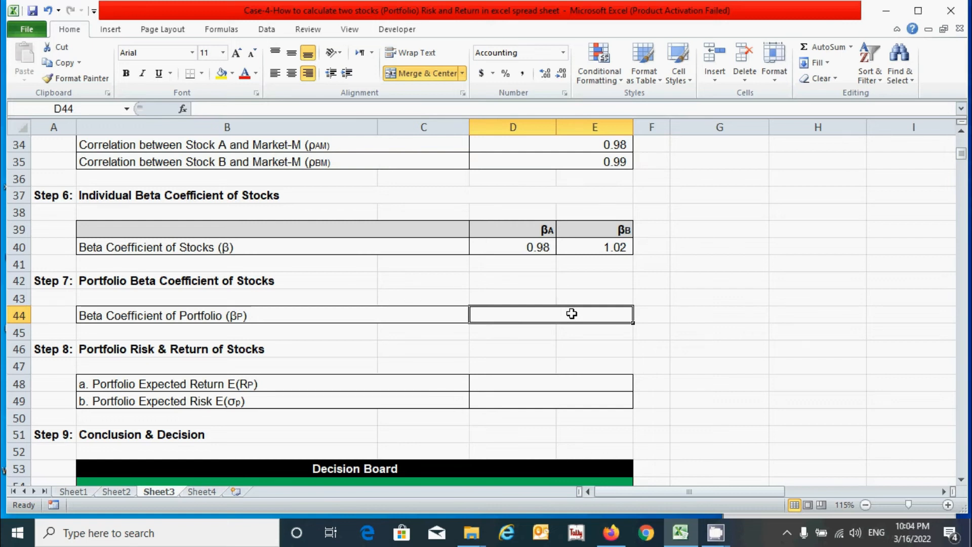
{"action": "type", "text": "="}
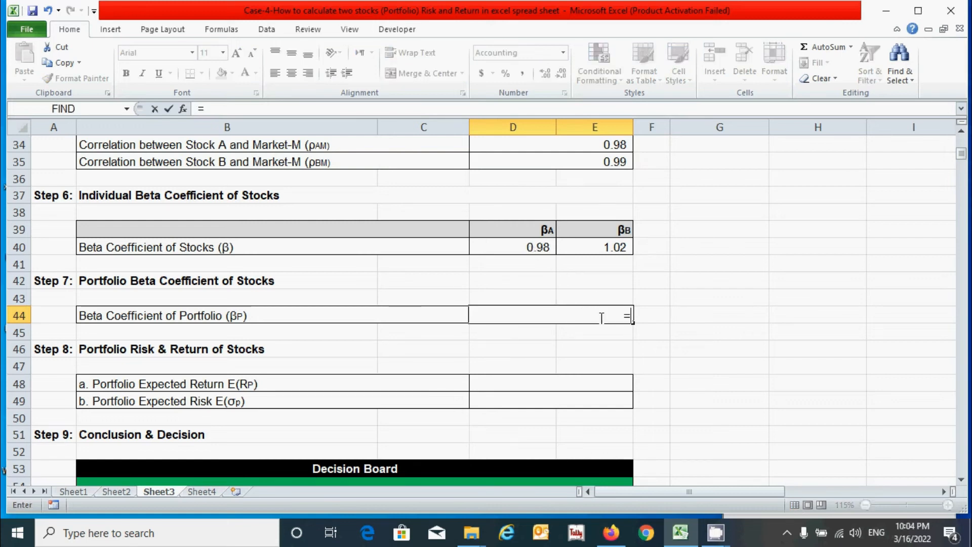
{"action": "left_click", "coordinate": [529, 247]}
{"action": "type", "text": "*"}
{"action": "scroll", "coordinate": [530, 248], "scroll_direction": "up", "scroll_amount": 7}
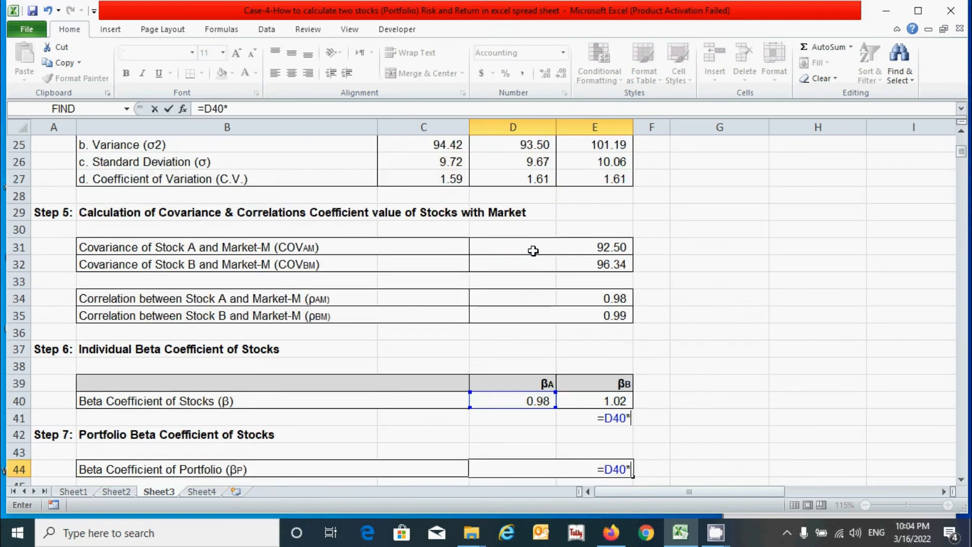
{"action": "left_click", "coordinate": [534, 176]}
{"action": "type", "text": "+"}
{"action": "scroll", "coordinate": [565, 281], "scroll_direction": "down", "scroll_amount": 6}
{"action": "left_click", "coordinate": [607, 239]}
{"action": "type", "text": "*"}
{"action": "scroll", "coordinate": [608, 239], "scroll_direction": "up", "scroll_amount": 8}
{"action": "left_click", "coordinate": [597, 272]}
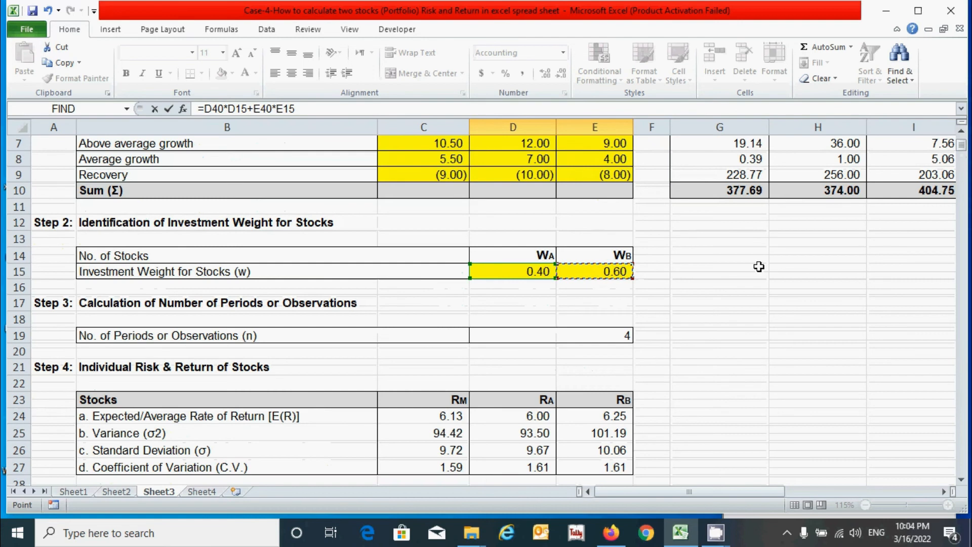
{"action": "key", "text": "Return"}
Calculate the portfolio expected return in cell D48 as =D24*D15+E24*E15
{"action": "scroll", "coordinate": [669, 312], "scroll_direction": "down", "scroll_amount": 4}
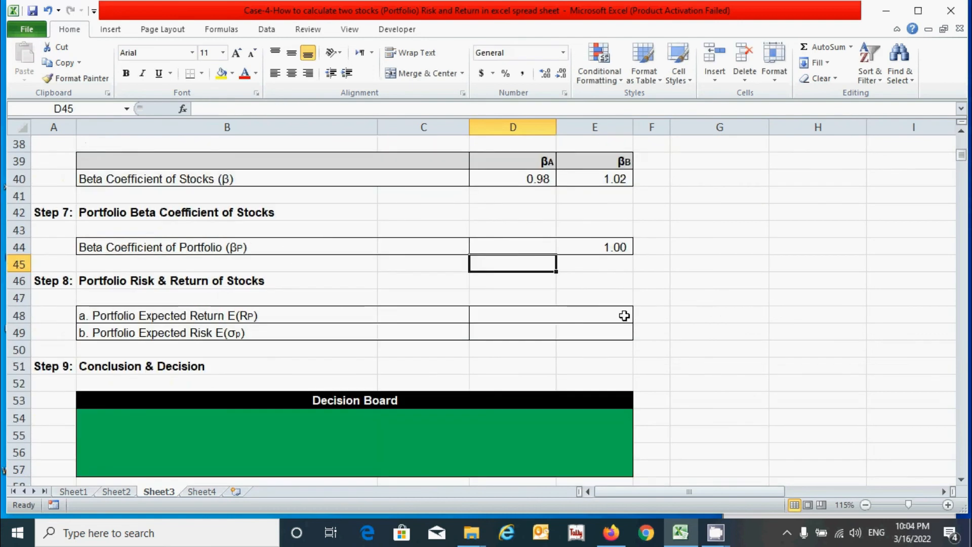
{"action": "left_click", "coordinate": [576, 315]}
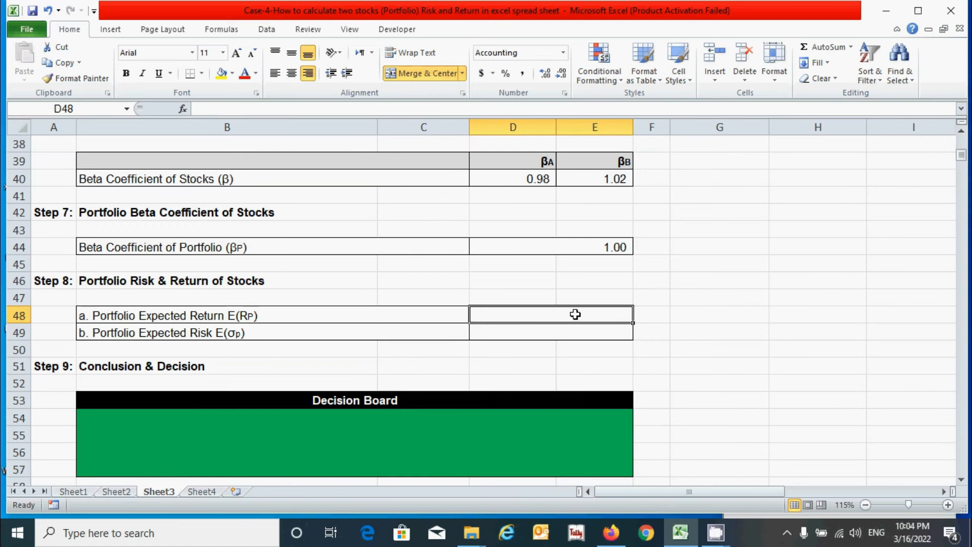
{"action": "type", "text": "="}
{"action": "scroll", "coordinate": [575, 315], "scroll_direction": "up", "scroll_amount": 6}
{"action": "left_click", "coordinate": [492, 224]}
{"action": "left_click", "coordinate": [495, 208]}
{"action": "type", "text": "*"}
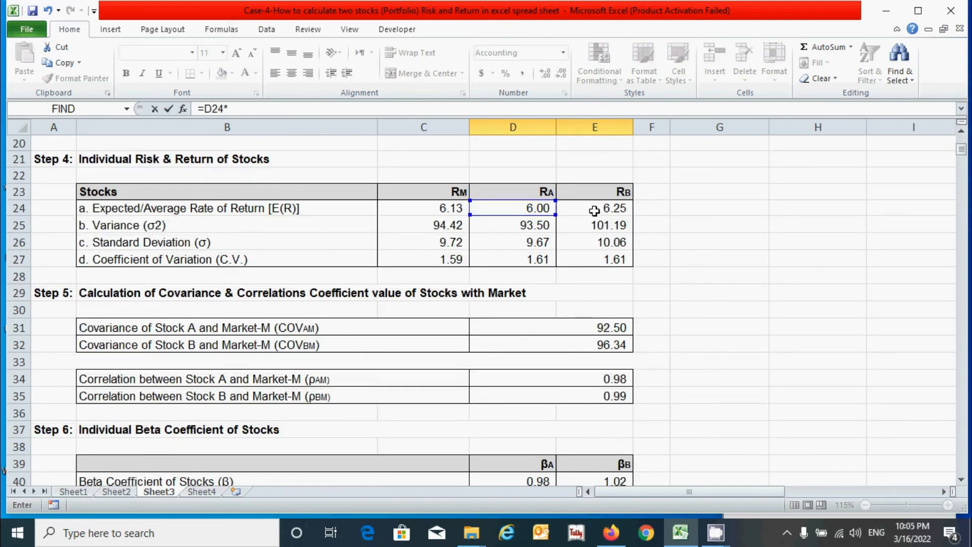
{"action": "scroll", "coordinate": [588, 212], "scroll_direction": "up", "scroll_amount": 4}
{"action": "left_click", "coordinate": [551, 253]}
{"action": "type", "text": "+"}
{"action": "left_click", "coordinate": [602, 401]}
{"action": "left_click", "coordinate": [597, 258]}
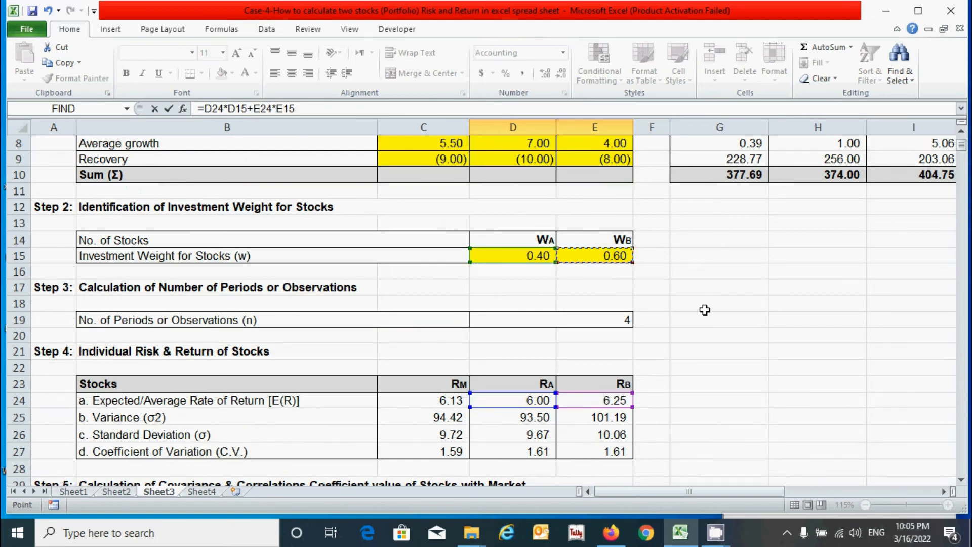
{"action": "key", "text": "Return"}
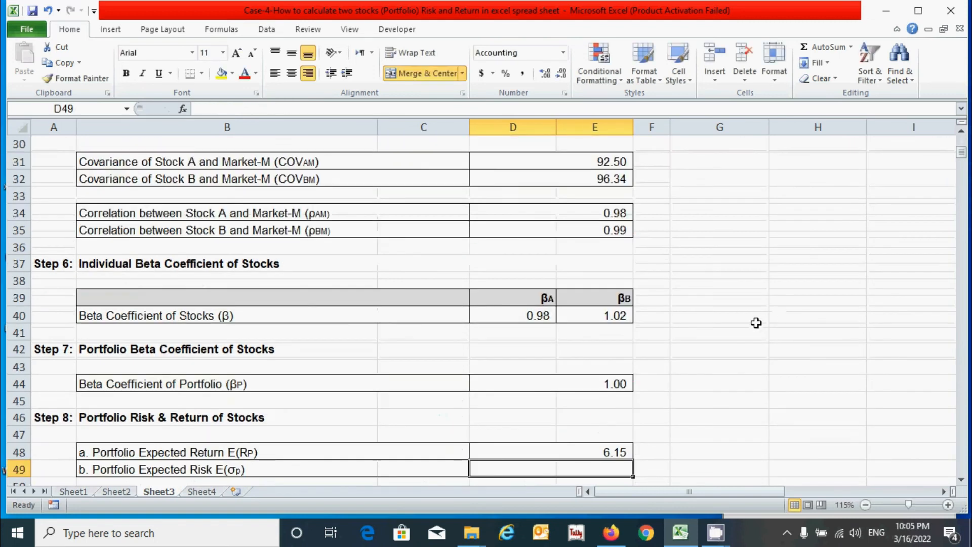
Calculate the portfolio expected risk in cell D49 as =SQRT(D44^2*C25)
{"action": "scroll", "coordinate": [456, 388], "scroll_direction": "down", "scroll_amount": 2}
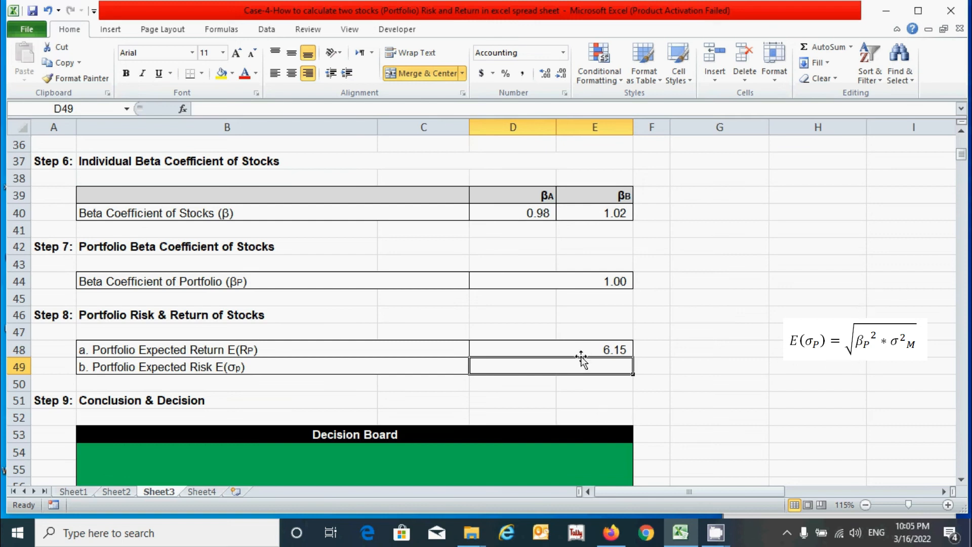
{"action": "type", "text": "=sqrt"}
{"action": "key", "text": "Tab"}
{"action": "left_click", "coordinate": [607, 281]}
{"action": "type", "text": "^2*"}
{"action": "scroll", "coordinate": [608, 281], "scroll_direction": "up", "scroll_amount": 5}
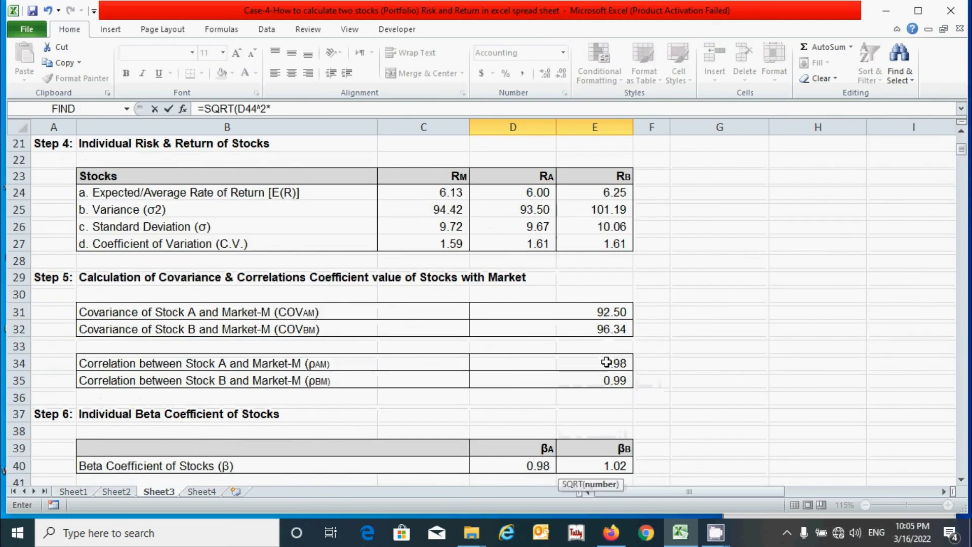
{"action": "left_click", "coordinate": [441, 210]}
{"action": "type", "text": ")"}
{"action": "key", "text": "Return"}
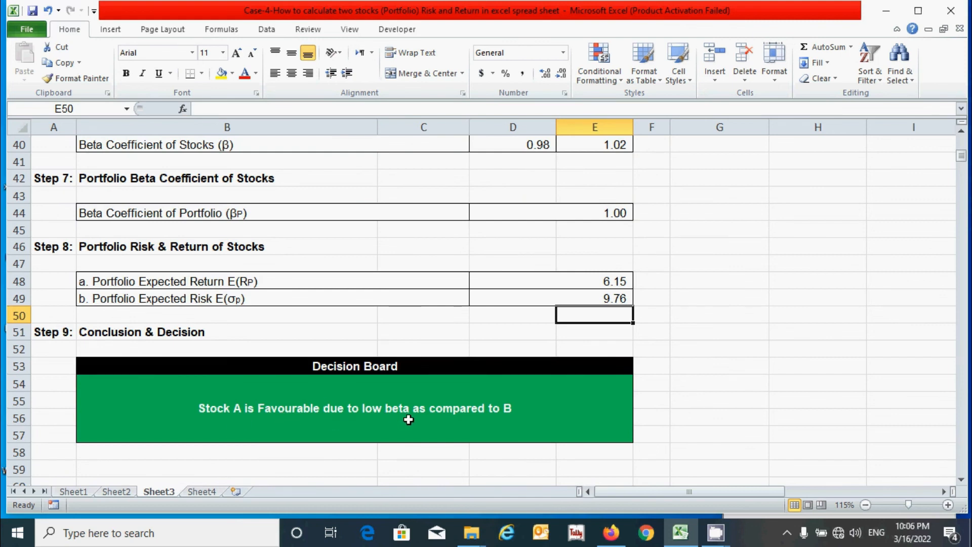
Examine the stocks' beta coefficients in row 40 and the Decision Board's IF formula in cell B54 that compares them
{"action": "scroll", "coordinate": [554, 213], "scroll_direction": "up", "scroll_amount": 1}
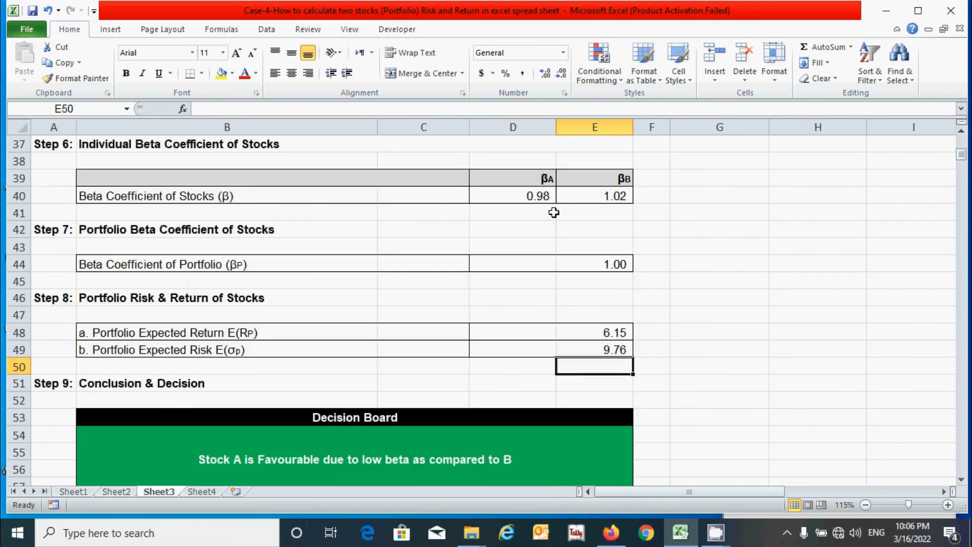
{"action": "left_click", "coordinate": [540, 198]}
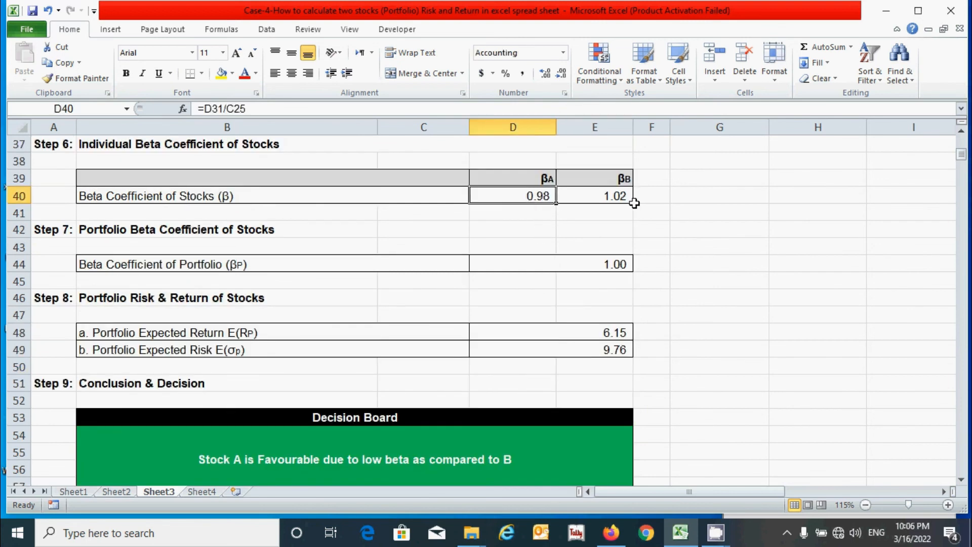
{"action": "scroll", "coordinate": [615, 221], "scroll_direction": "down", "scroll_amount": 2}
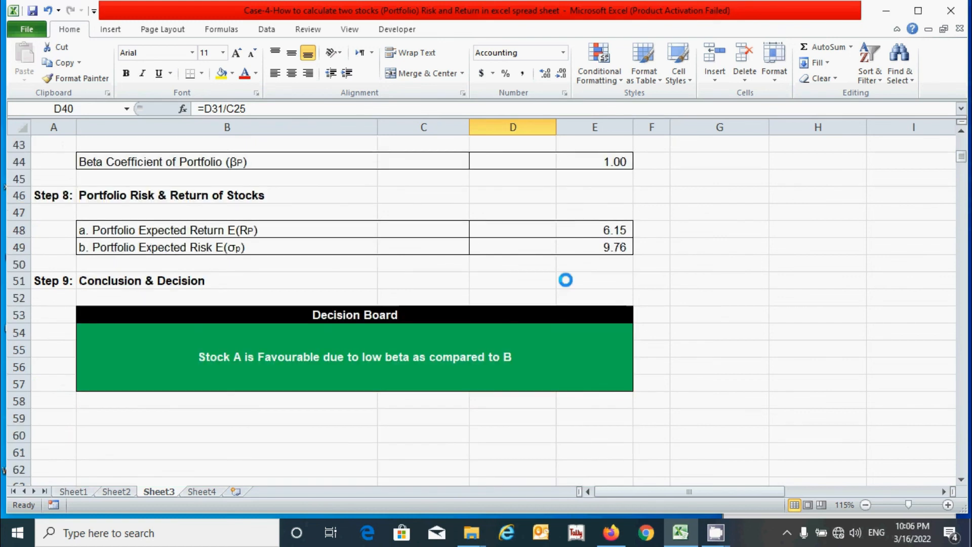
{"action": "left_click", "coordinate": [405, 362]}
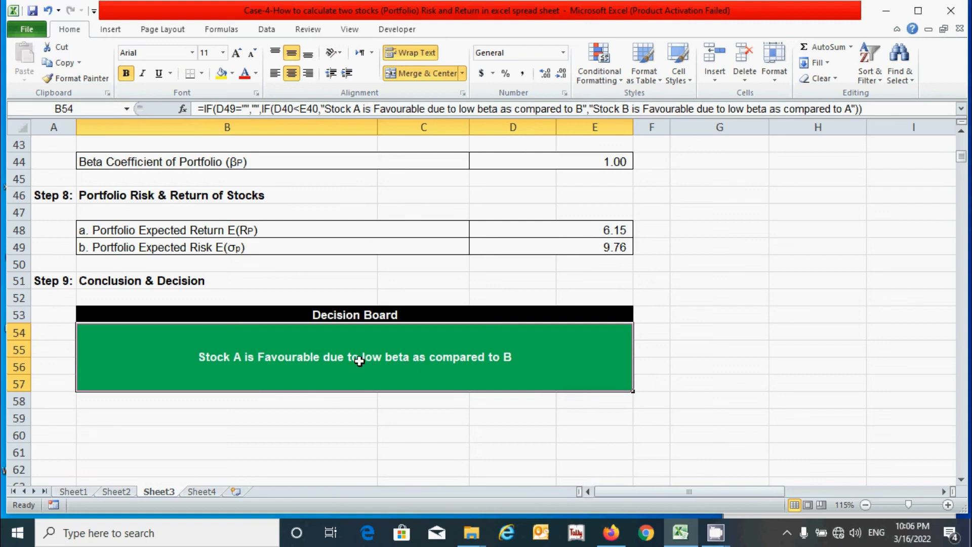
{"action": "left_click", "coordinate": [298, 109]}
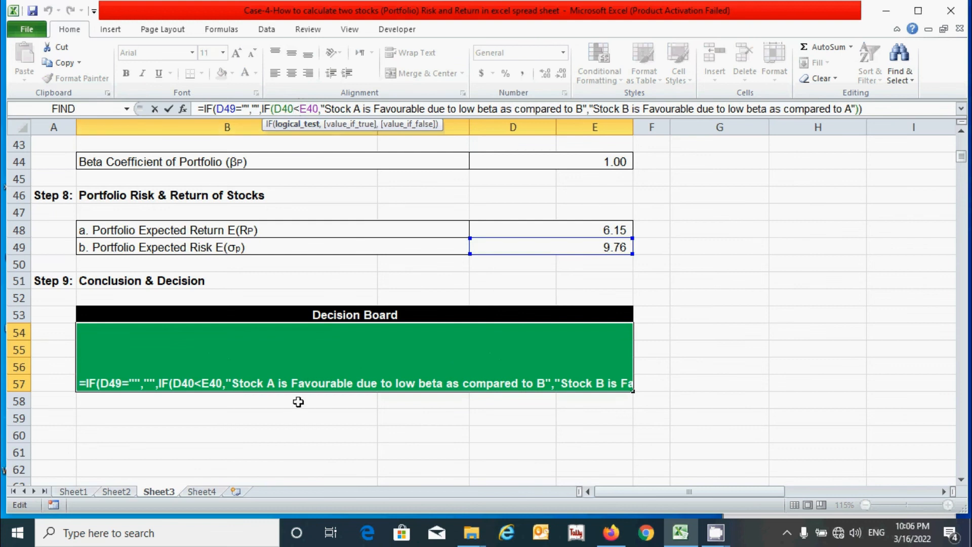
{"action": "left_click", "coordinate": [341, 349]}
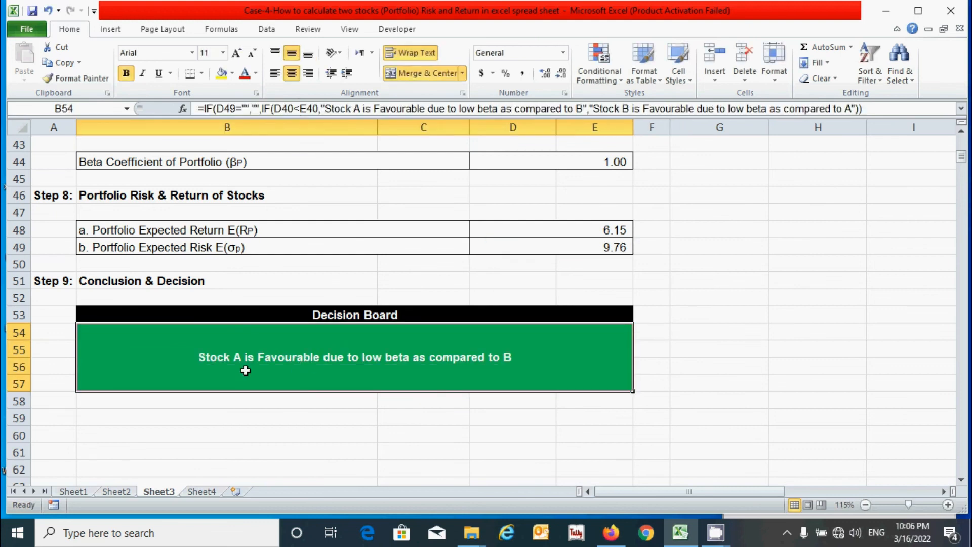
{"action": "scroll", "coordinate": [182, 361], "scroll_direction": "up", "scroll_amount": 4}
{"action": "double_click", "coordinate": [354, 392]}
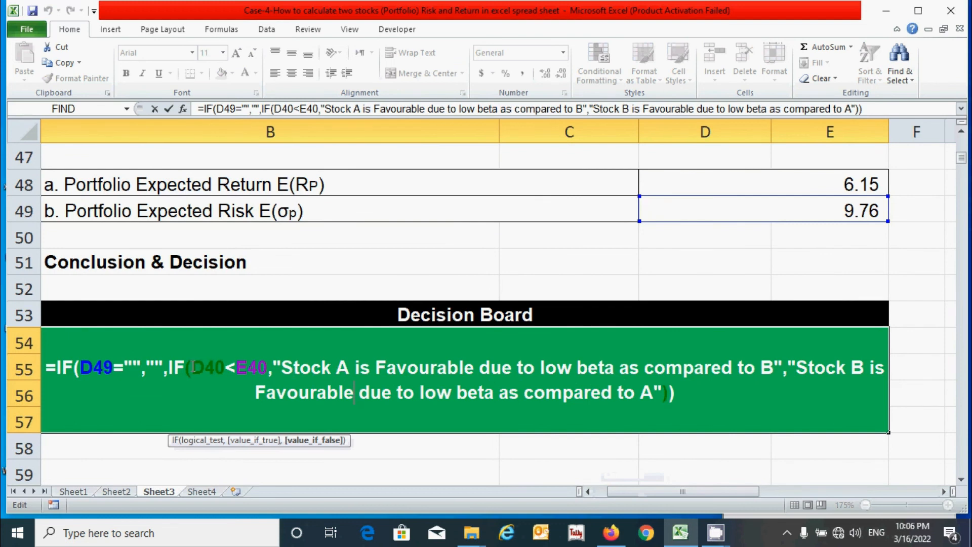
{"action": "key", "text": "Return"}
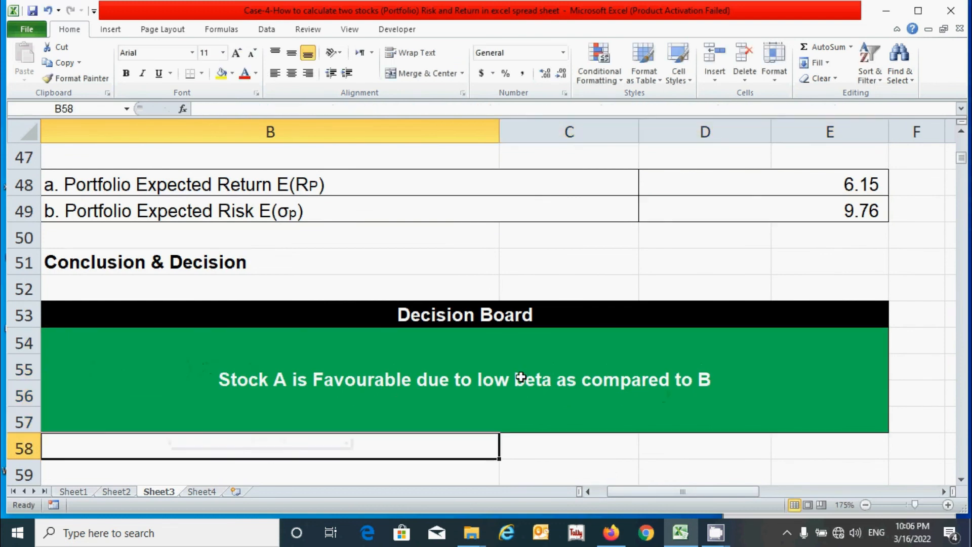
{"action": "scroll", "coordinate": [565, 351], "scroll_direction": "down", "scroll_amount": 6}
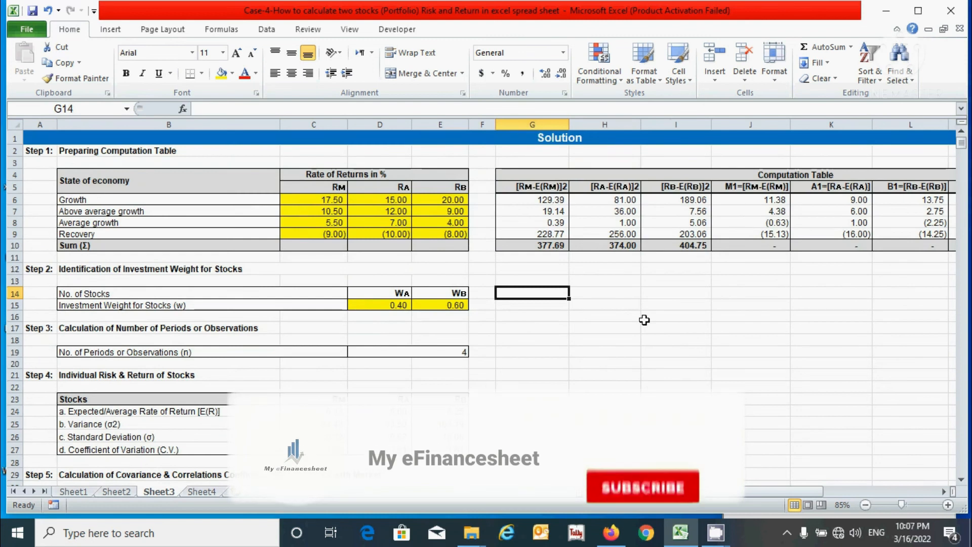